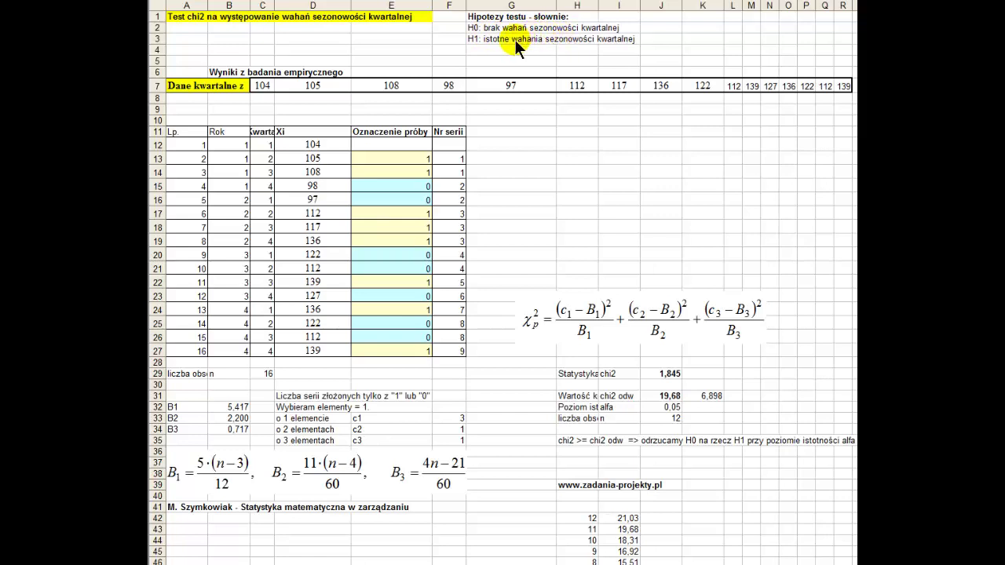
- Point out the Xi data, year numbers, first-year quarters, H0 statement and observation count 16
{"action": "left_click_drag", "start_coordinate": [314, 143], "coordinate": [288, 346]}
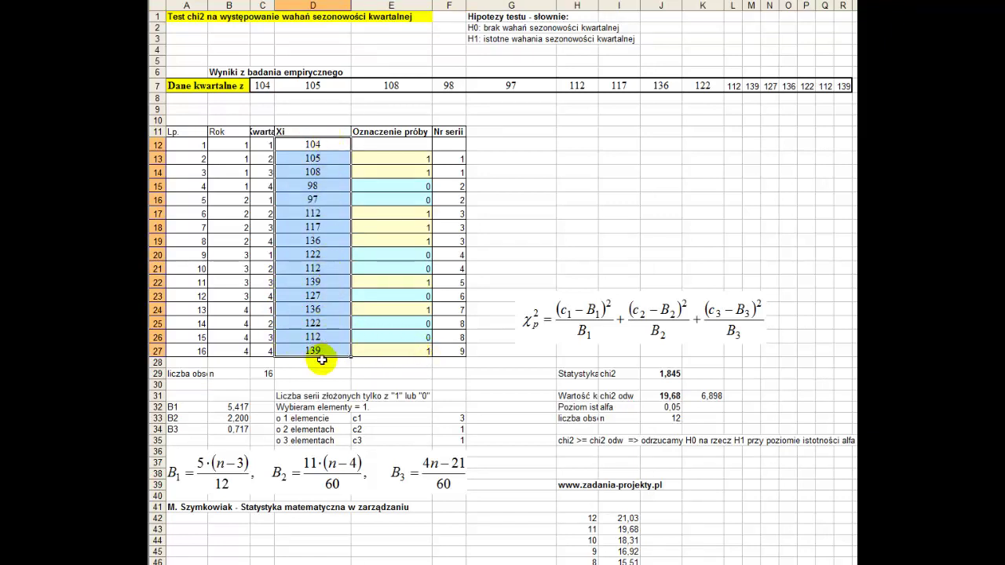
{"action": "left_click_drag", "start_coordinate": [236, 145], "coordinate": [235, 351]}
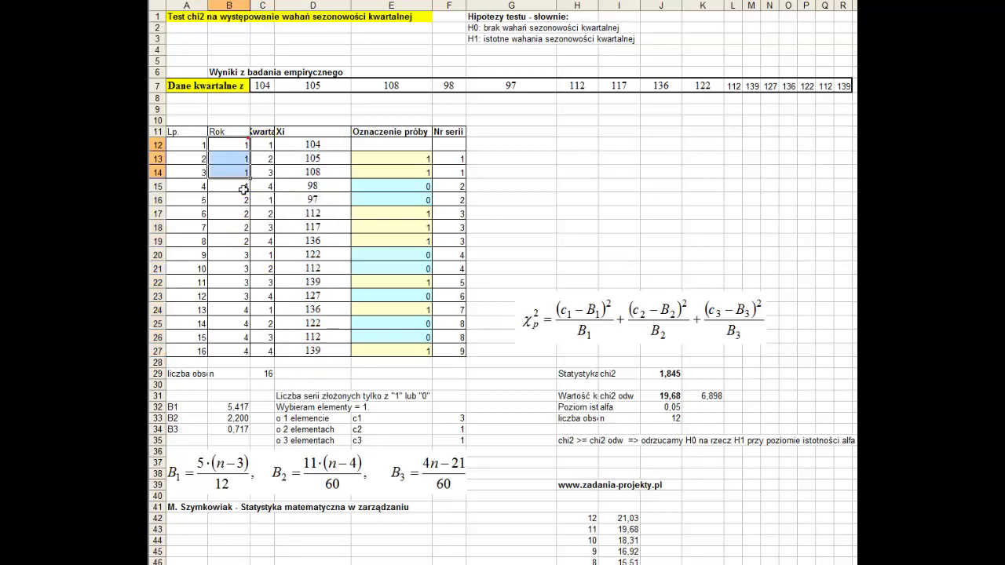
{"action": "left_click_drag", "start_coordinate": [261, 145], "coordinate": [267, 224]}
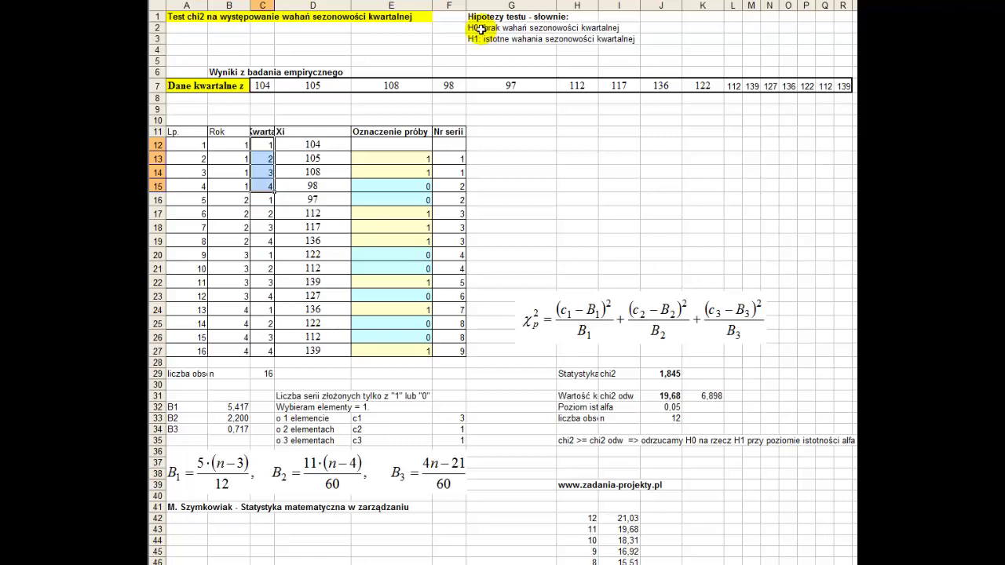
{"action": "left_click", "coordinate": [476, 31]}
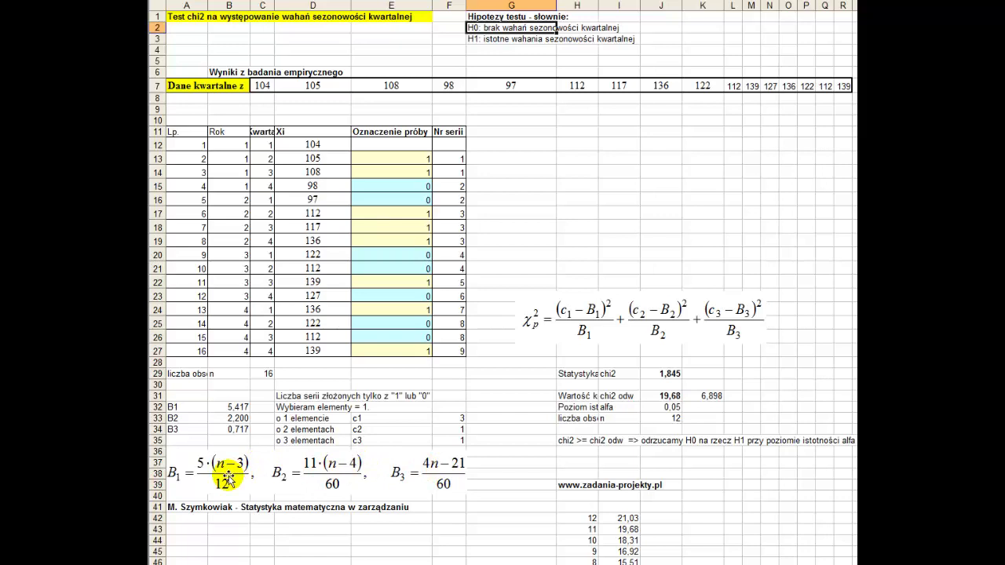
{"action": "left_click", "coordinate": [264, 374]}
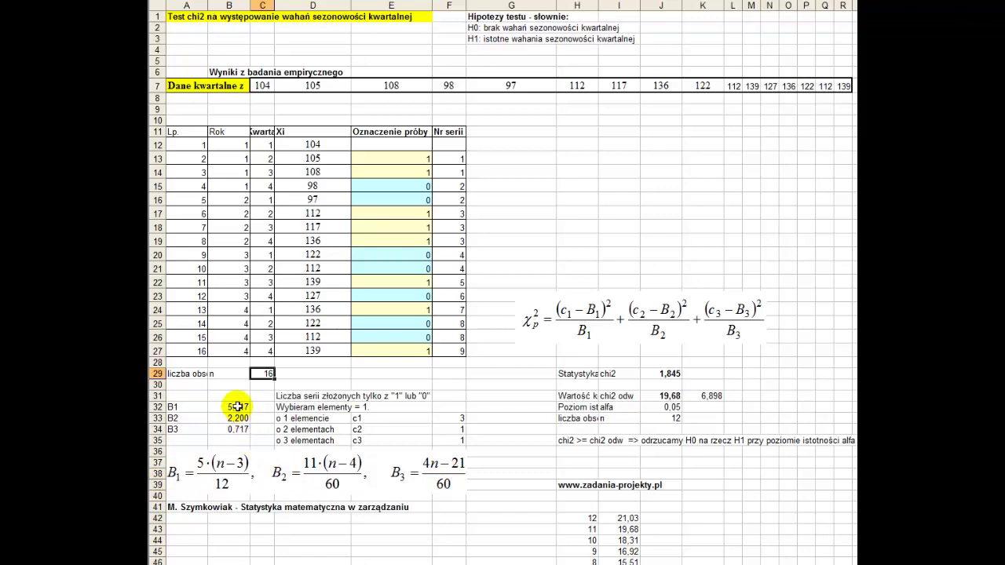
- Point out the expected values B1–B3, the c1–c3 labels and the runs-counting heading
{"action": "left_click_drag", "start_coordinate": [236, 408], "coordinate": [234, 429]}
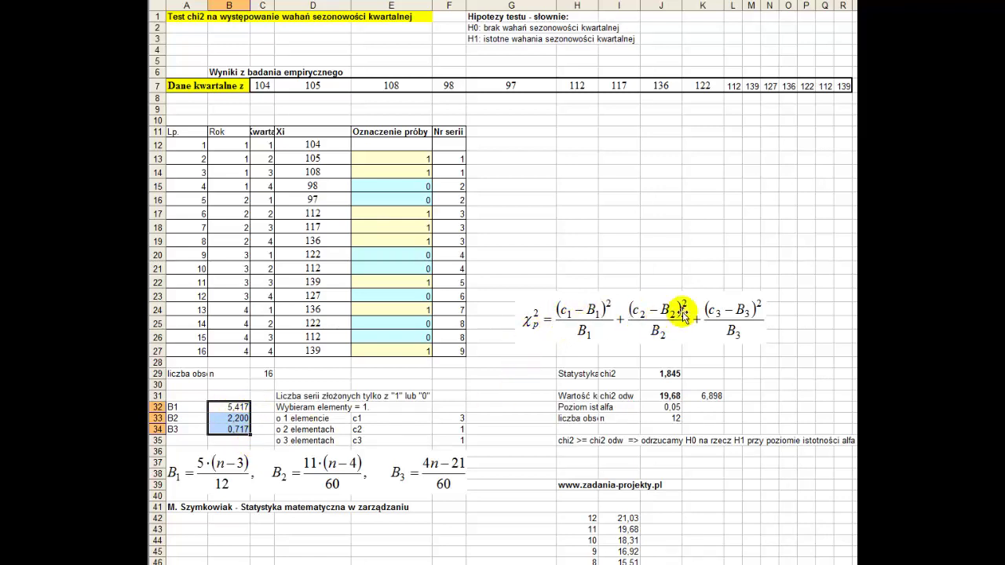
{"action": "left_click", "coordinate": [390, 421]}
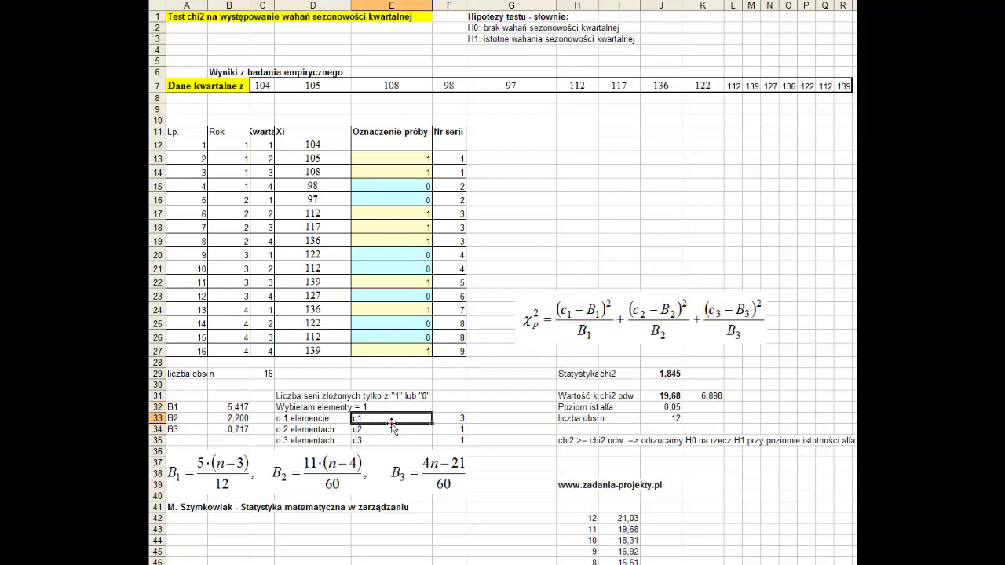
{"action": "left_click", "coordinate": [388, 429]}
{"action": "left_click", "coordinate": [385, 441]}
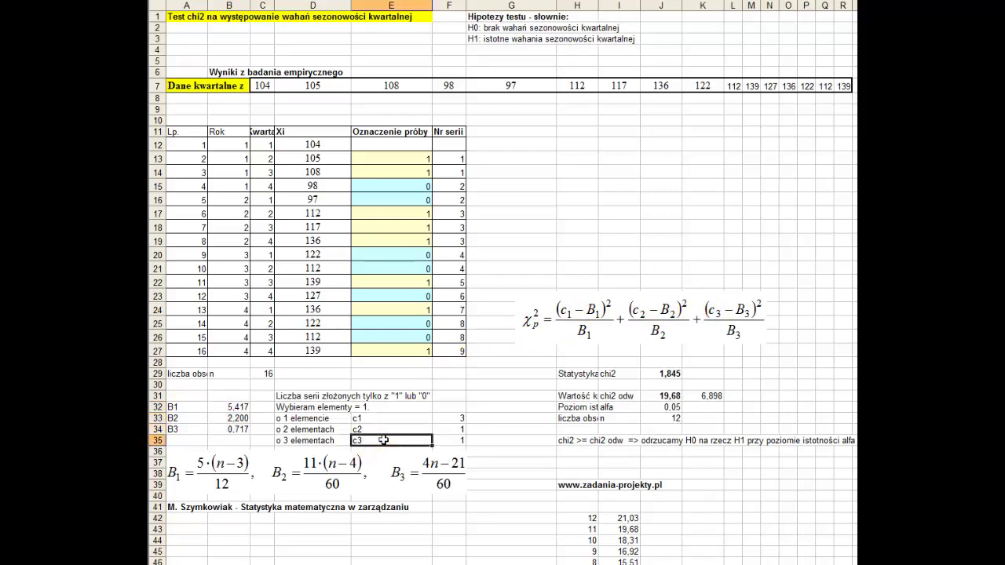
{"action": "left_click", "coordinate": [313, 396]}
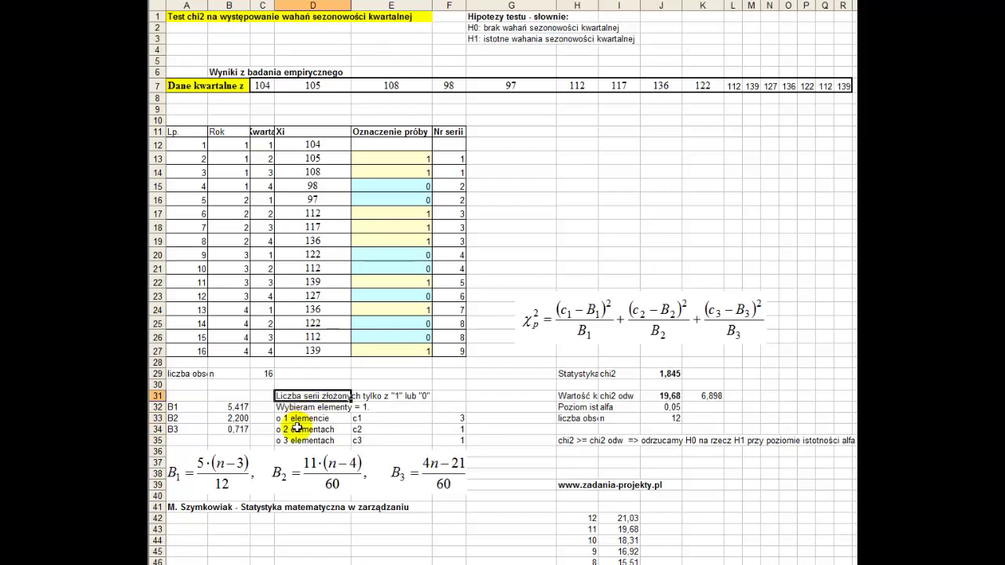
{"action": "left_click_drag", "start_coordinate": [297, 418], "coordinate": [297, 440]}
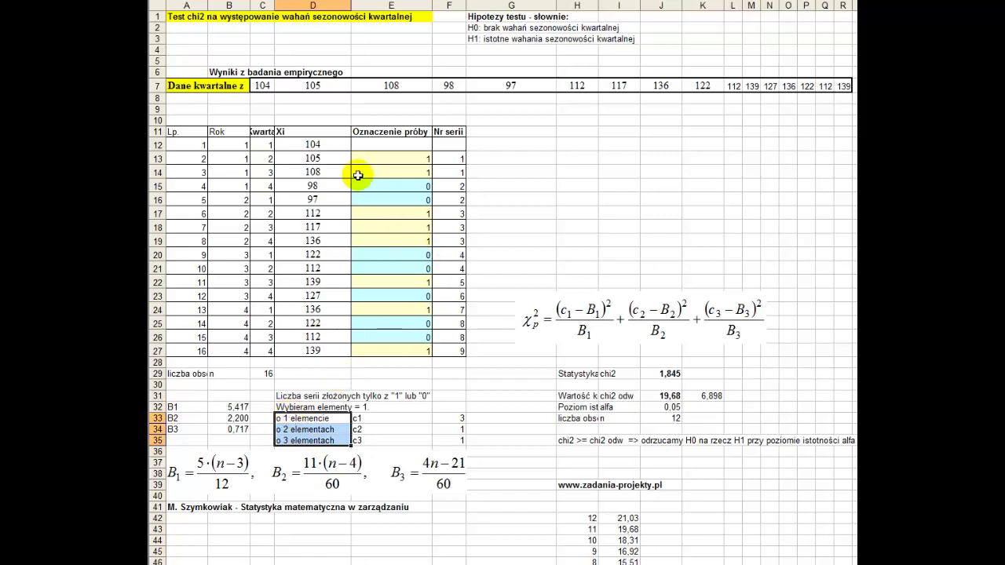
- Walk through the Xi values (104, 108, 98) against their sample markers in column E
{"action": "left_click_drag", "start_coordinate": [324, 141], "coordinate": [301, 354]}
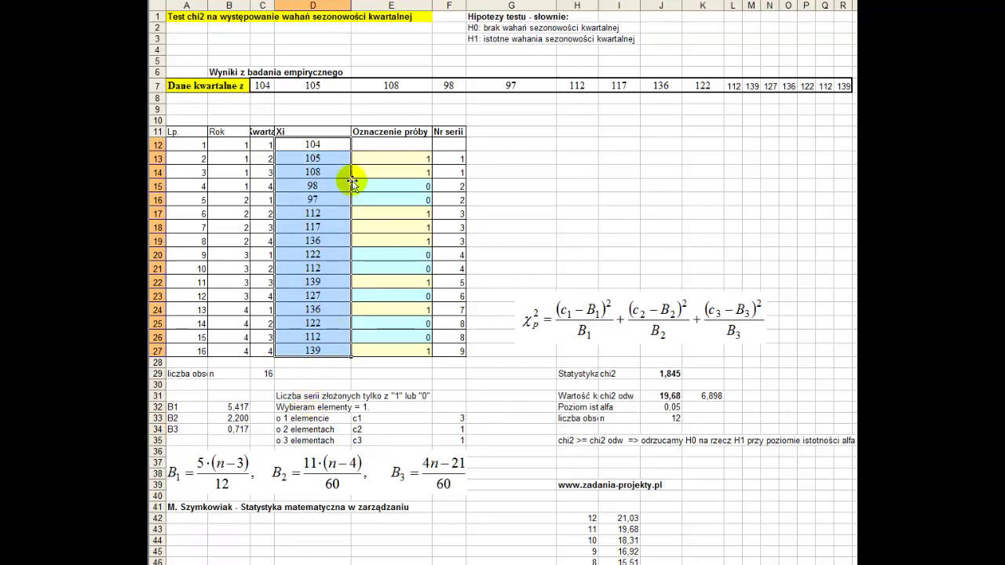
{"action": "left_click", "coordinate": [361, 155]}
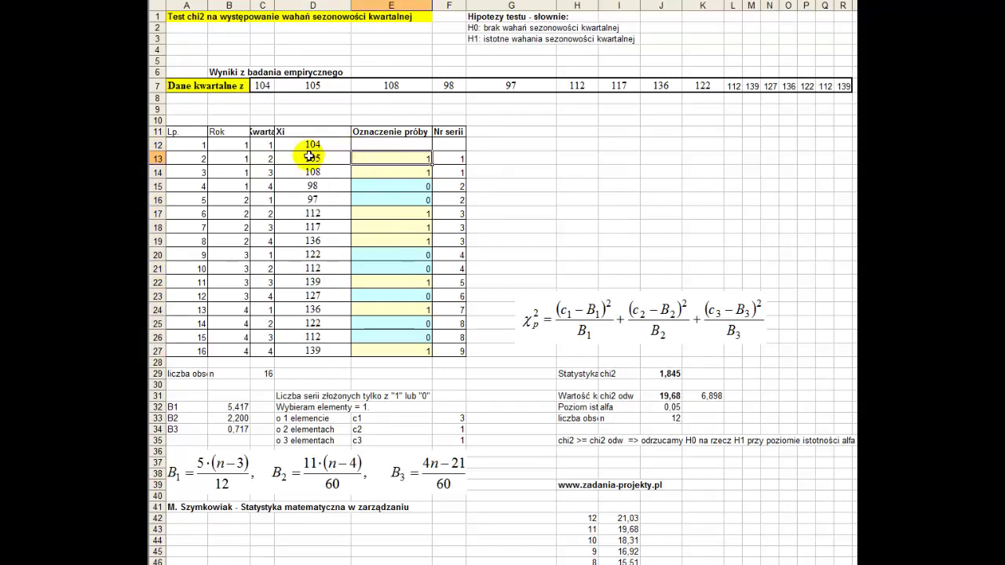
{"action": "left_click", "coordinate": [321, 145]}
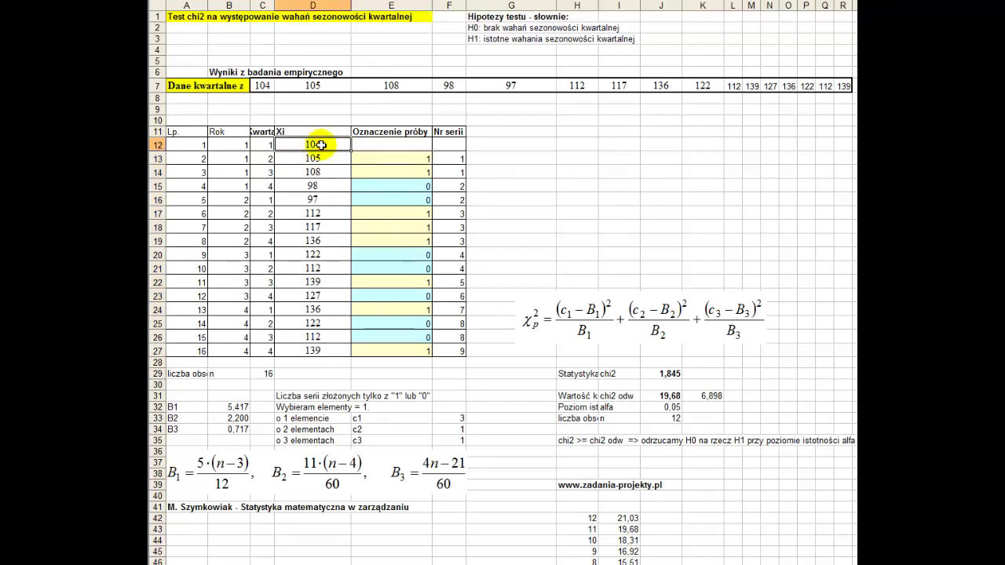
{"action": "left_click", "coordinate": [391, 153]}
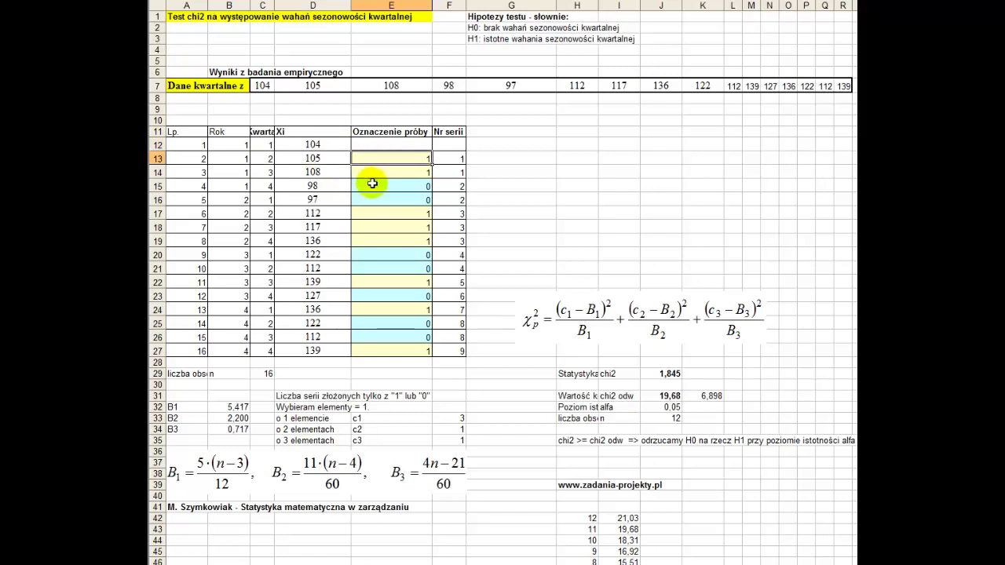
{"action": "left_click", "coordinate": [372, 183]}
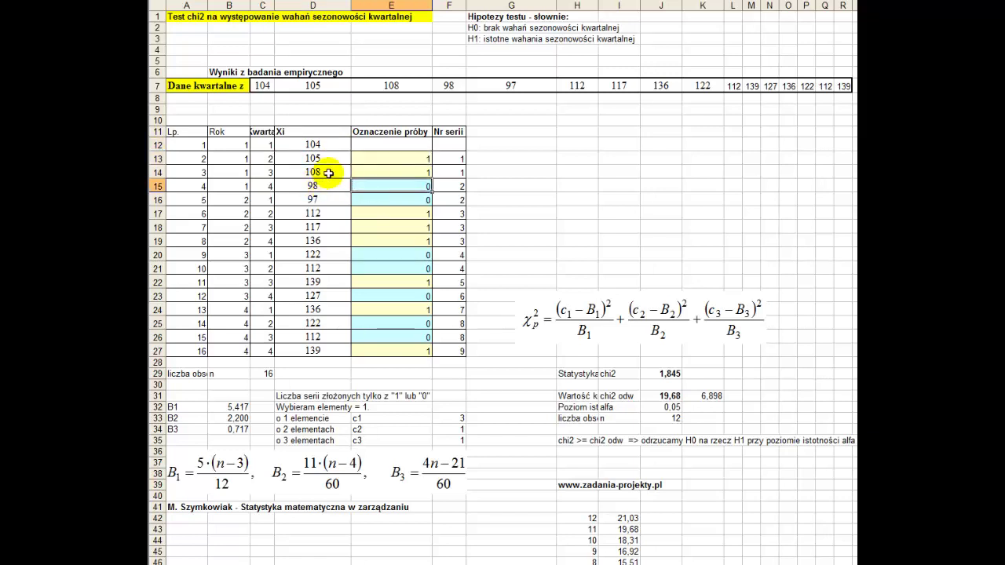
{"action": "left_click", "coordinate": [320, 185]}
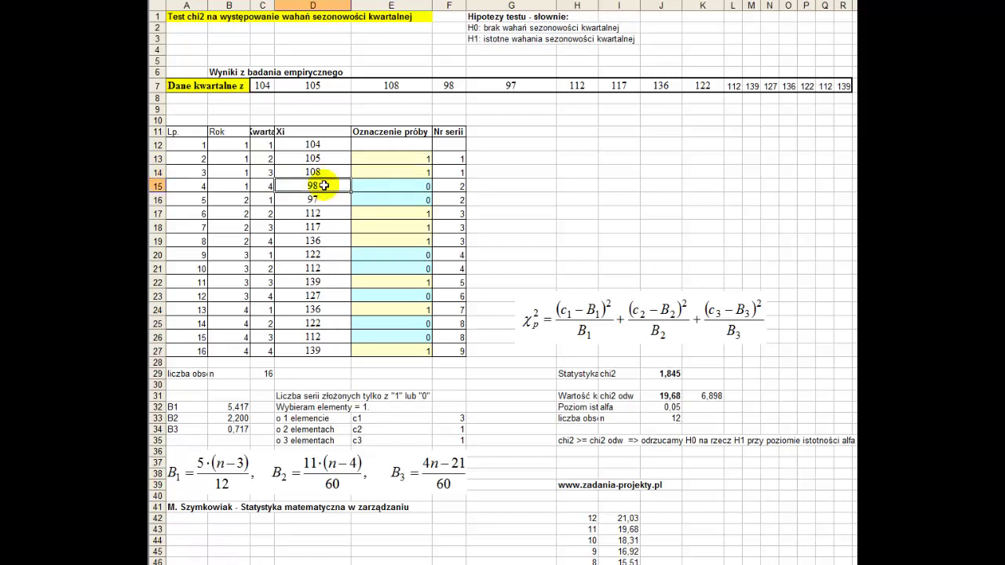
{"action": "left_click", "coordinate": [322, 175]}
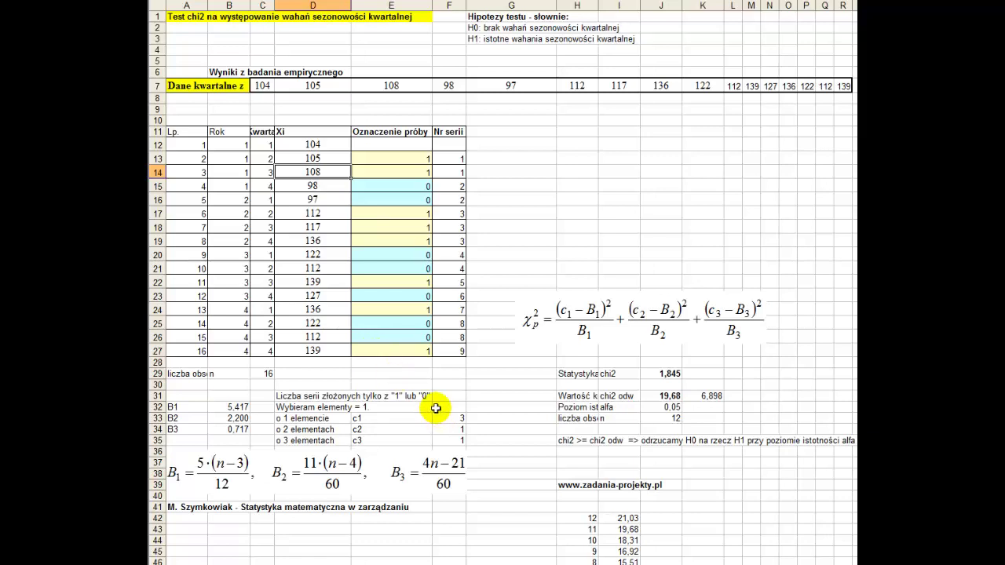
{"action": "left_click", "coordinate": [409, 351]}
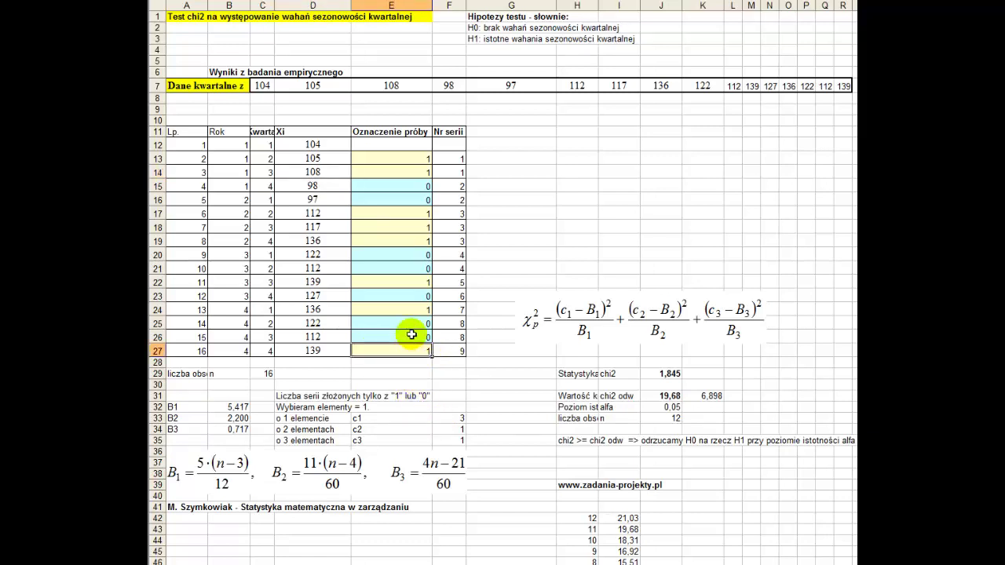
{"action": "left_click", "coordinate": [411, 335]}
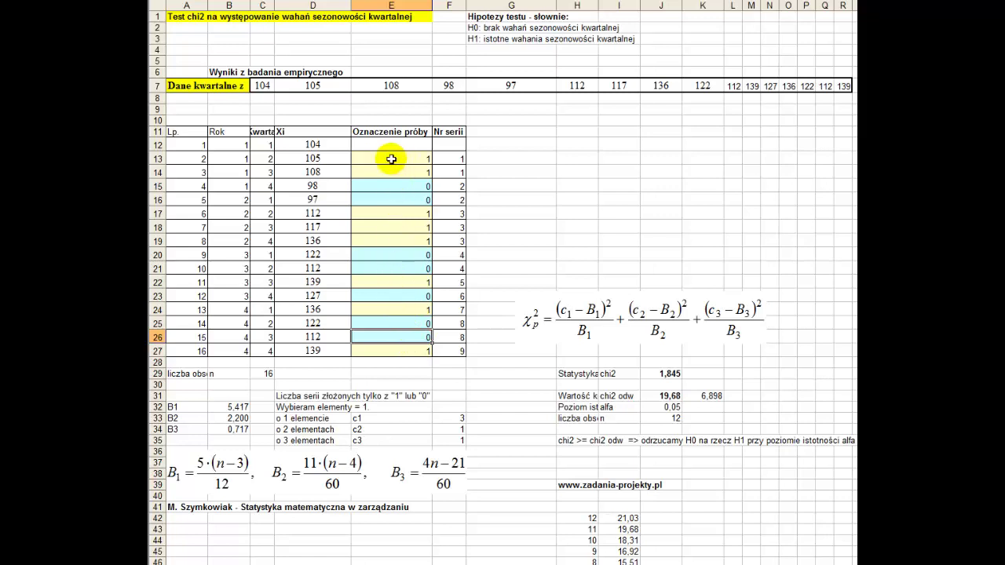
- Mark the runs of 1s and 0s in E13:E19, then the whole marker column and Xi values
{"action": "left_click_drag", "start_coordinate": [391, 159], "coordinate": [391, 169]}
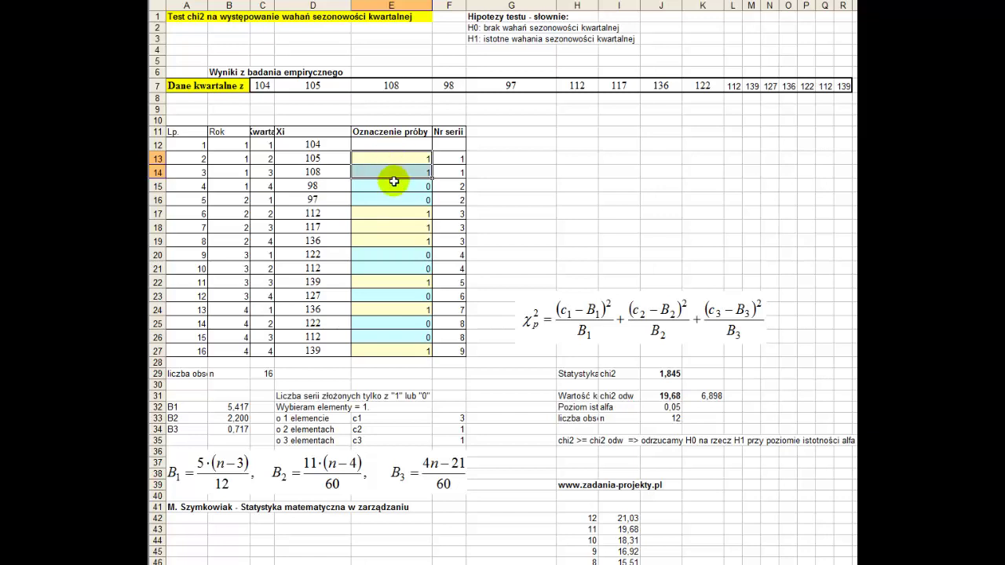
{"action": "left_click_drag", "start_coordinate": [392, 185], "coordinate": [392, 194]}
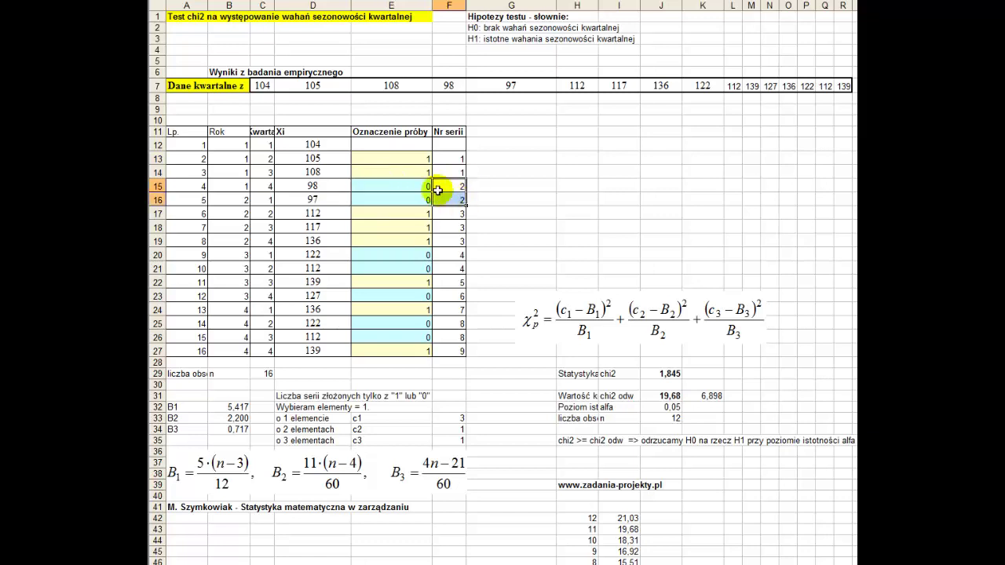
{"action": "mouse_move", "coordinate": [412, 181]}
{"action": "left_mouse_down"}
{"action": "mouse_move", "coordinate": [412, 203]}
{"action": "mouse_move", "coordinate": [458, 227]}
{"action": "mouse_move", "coordinate": [456, 242]}
{"action": "left_mouse_up"}
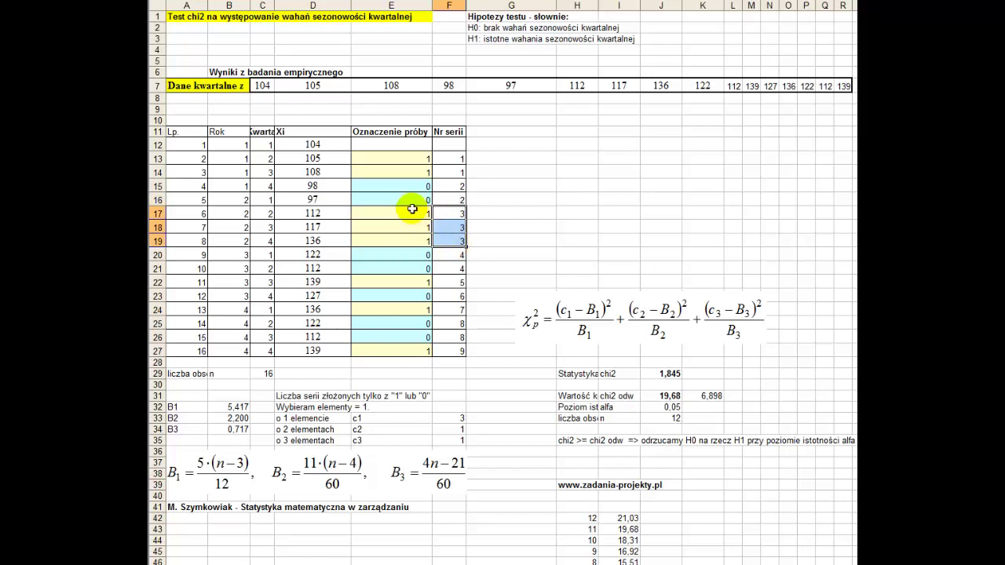
{"action": "mouse_move", "coordinate": [410, 211]}
{"action": "left_mouse_down"}
{"action": "mouse_move", "coordinate": [411, 241]}
{"action": "mouse_move", "coordinate": [456, 267]}
{"action": "mouse_move", "coordinate": [416, 268]}
{"action": "left_mouse_up"}
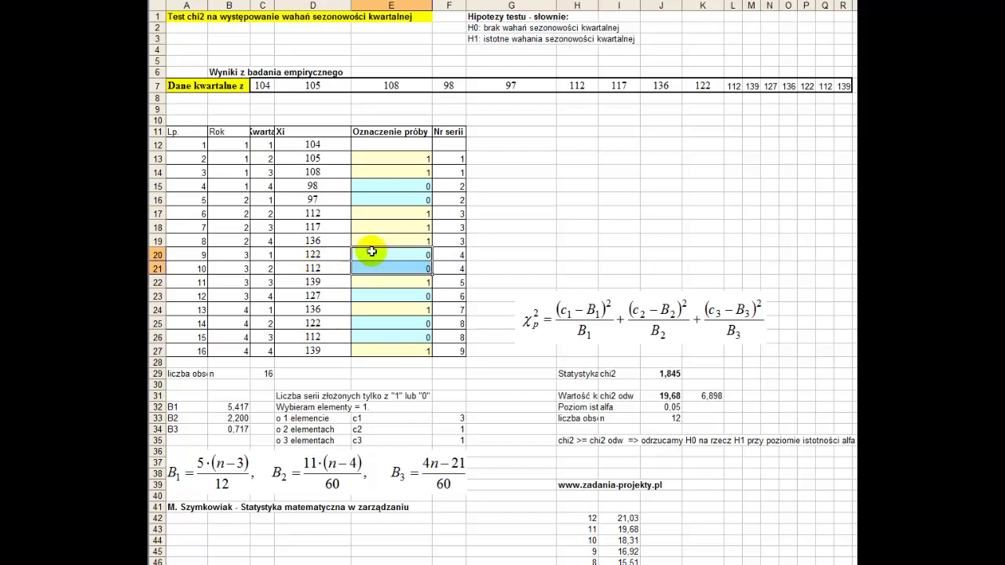
{"action": "left_click_drag", "start_coordinate": [404, 157], "coordinate": [396, 345]}
{"action": "left_click_drag", "start_coordinate": [314, 348], "coordinate": [315, 166]}
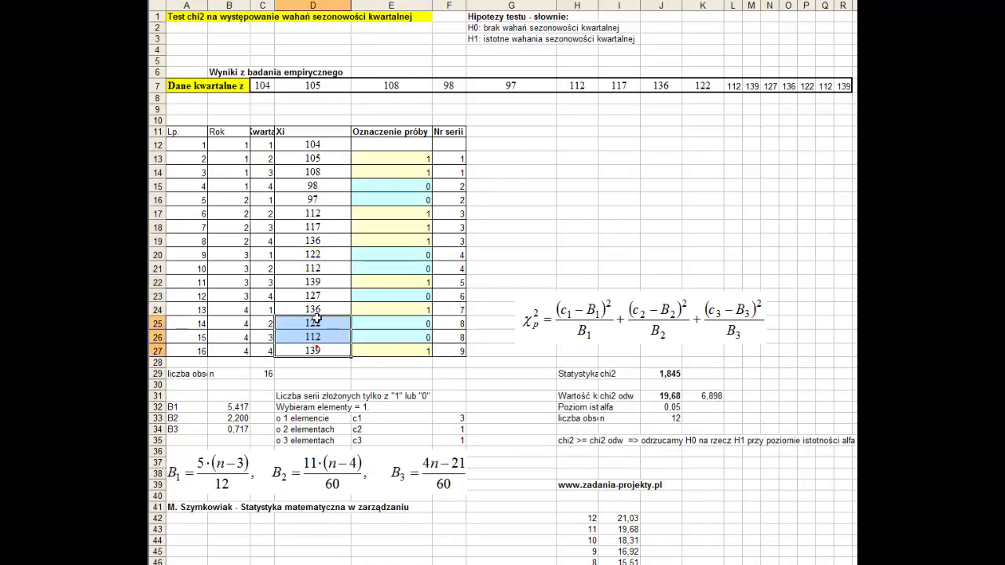
- Review values 105 and 112 and the run numbers F13:F27, ending at run 9
{"action": "left_click", "coordinate": [315, 171]}
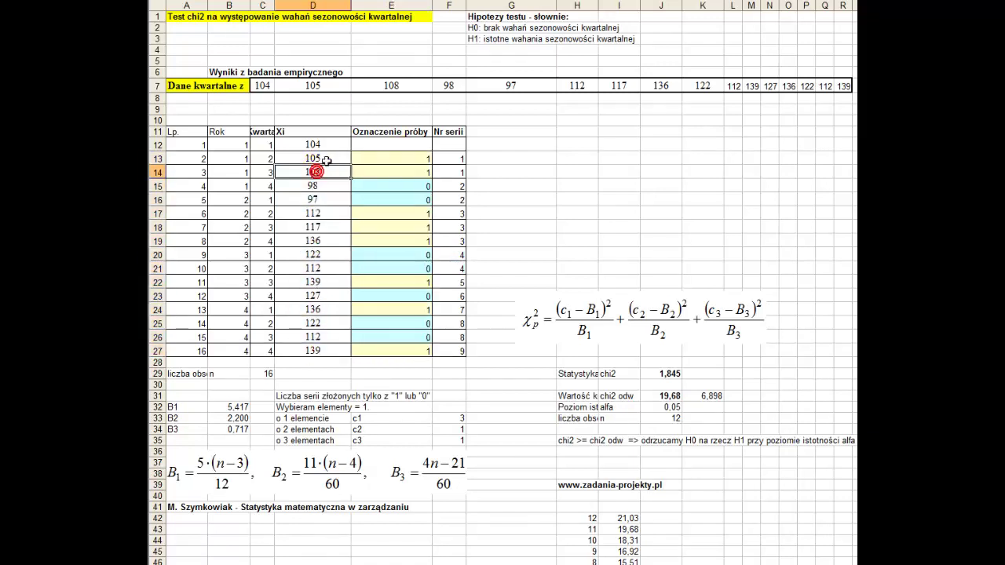
{"action": "left_click", "coordinate": [328, 157]}
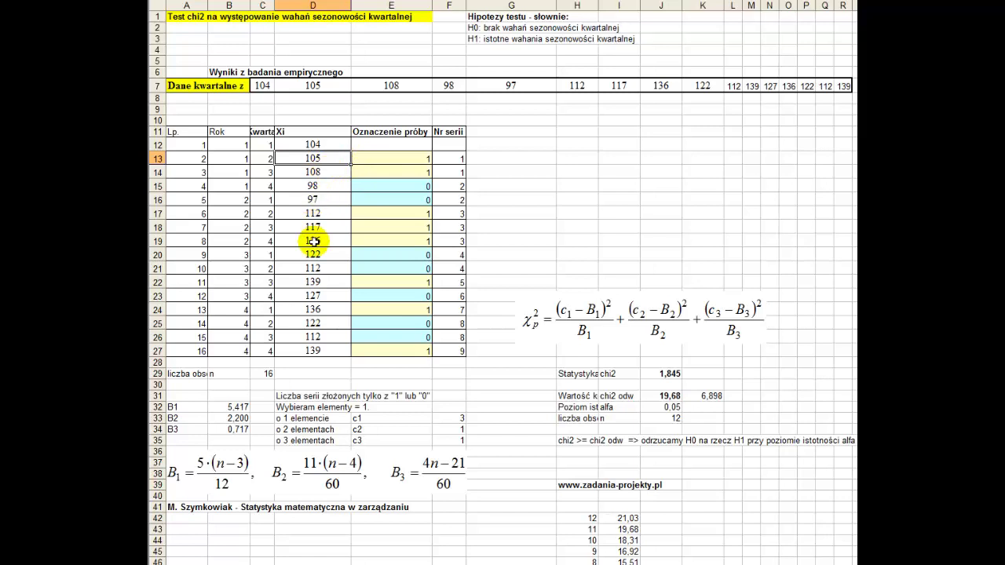
{"action": "left_click", "coordinate": [314, 268]}
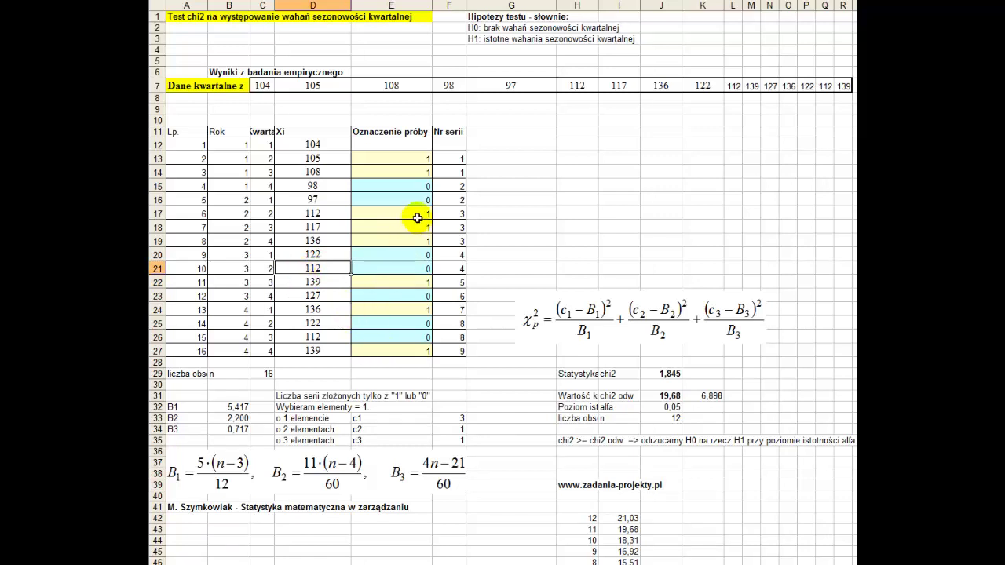
{"action": "left_click", "coordinate": [446, 159]}
{"action": "left_click_drag", "start_coordinate": [446, 158], "coordinate": [457, 349]}
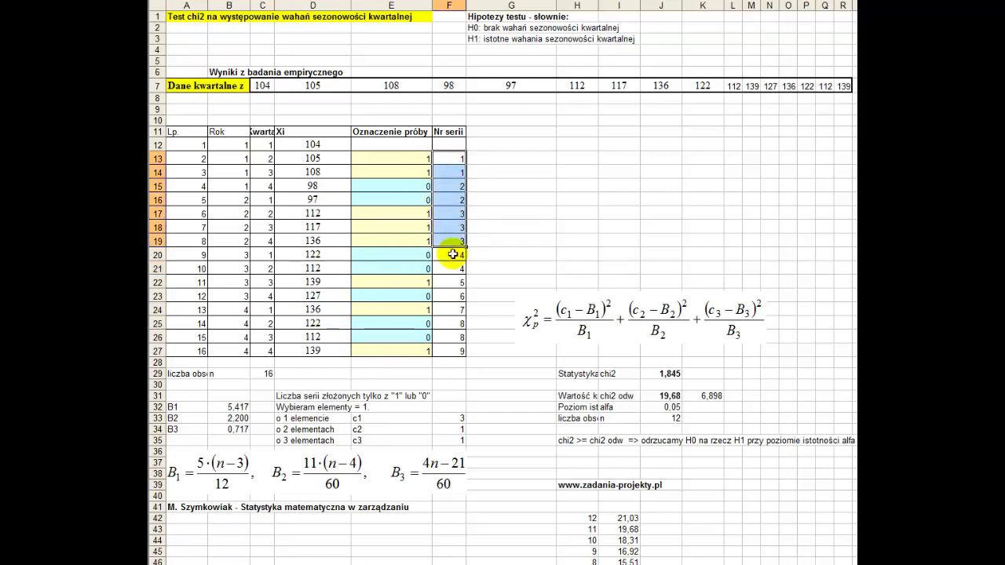
{"action": "left_click", "coordinate": [456, 350]}
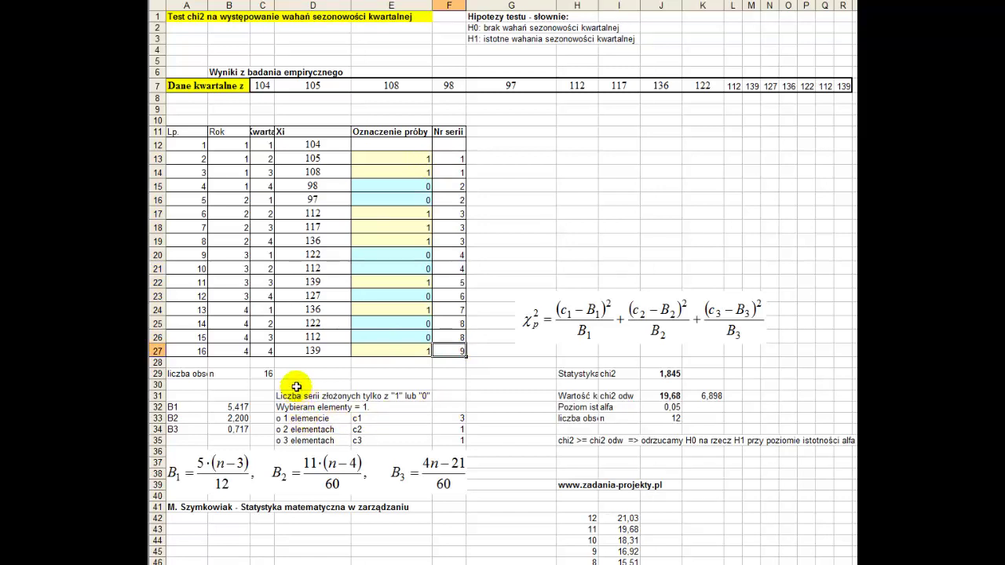
- Review the runs-counting note 'Wybieram elementy = 1' and the run markers in column E
{"action": "left_click", "coordinate": [287, 395]}
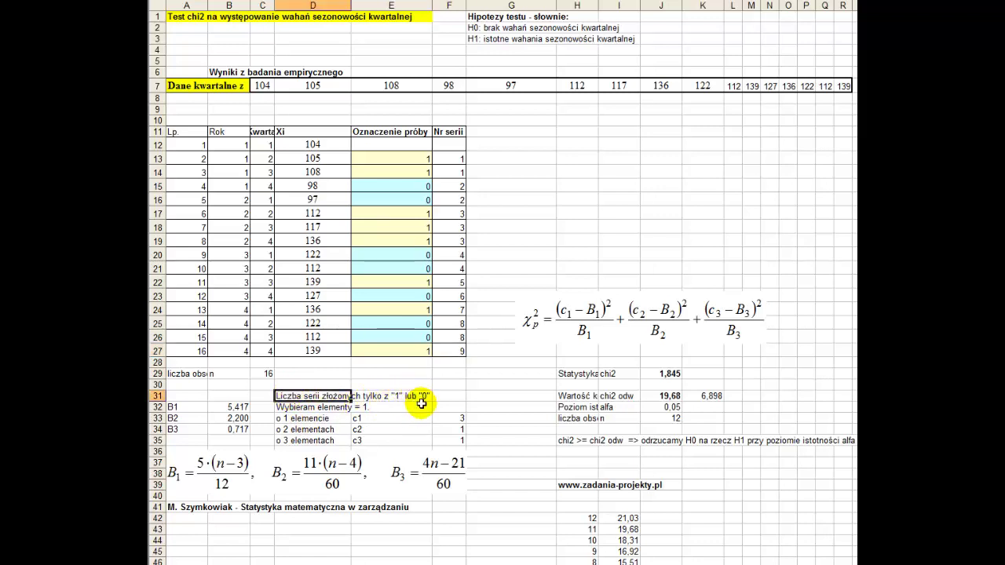
{"action": "left_click", "coordinate": [321, 408]}
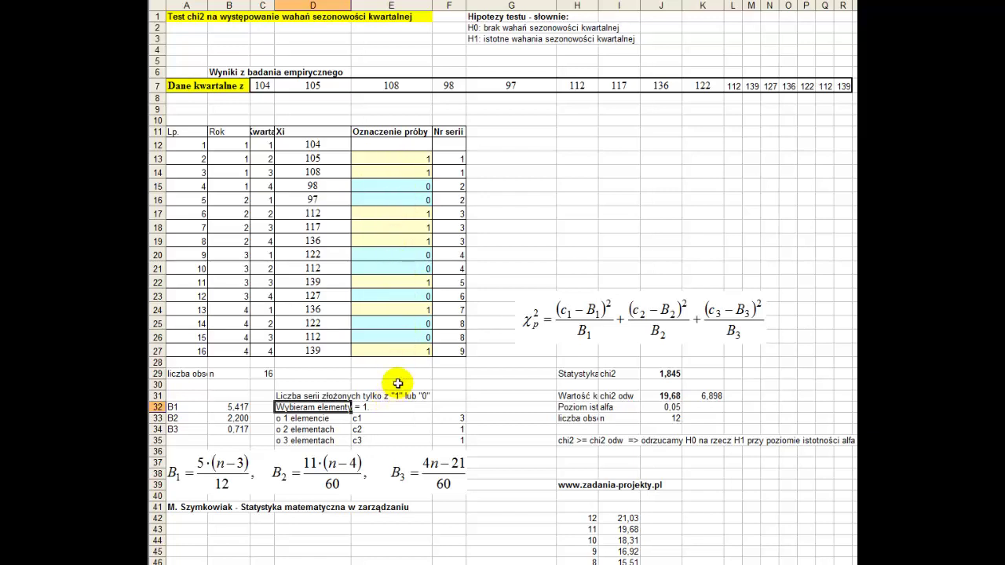
{"action": "left_click", "coordinate": [392, 350]}
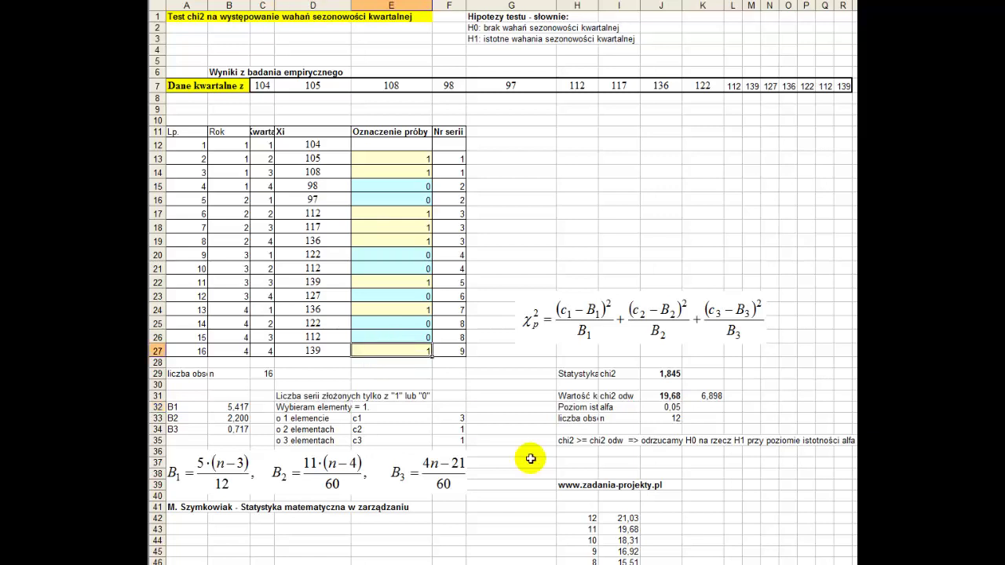
{"action": "left_click", "coordinate": [303, 419]}
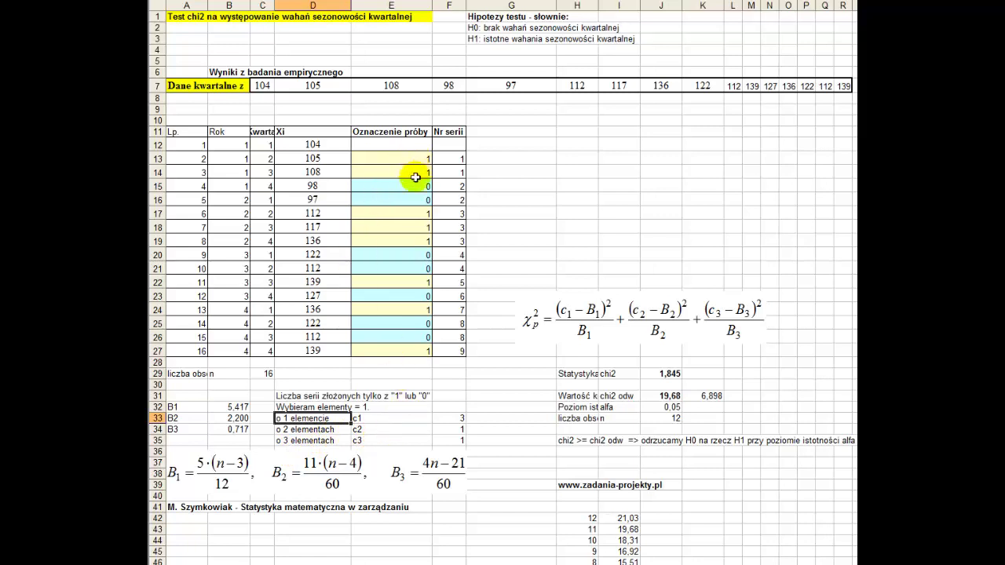
{"action": "left_click", "coordinate": [415, 279]}
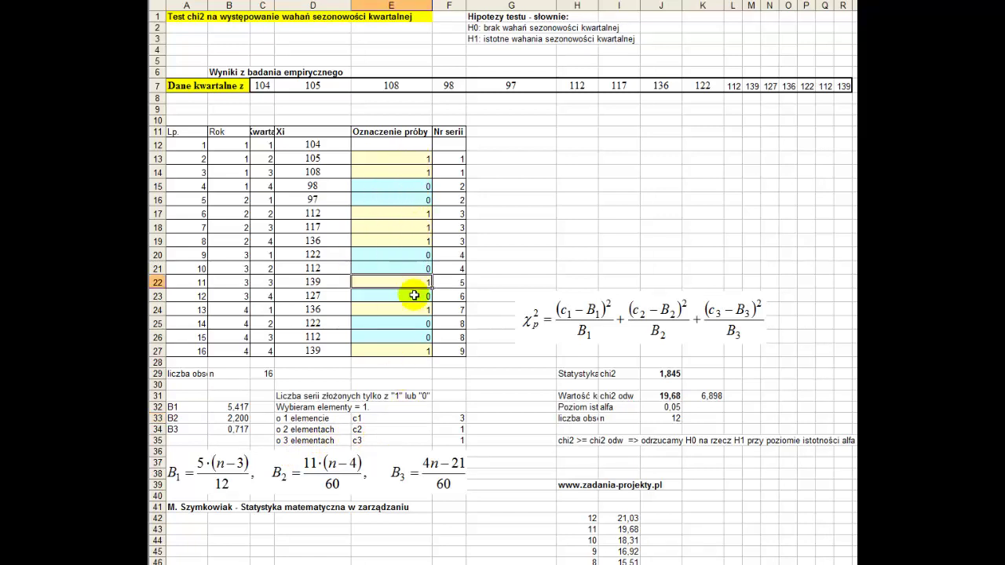
{"action": "left_click", "coordinate": [414, 313]}
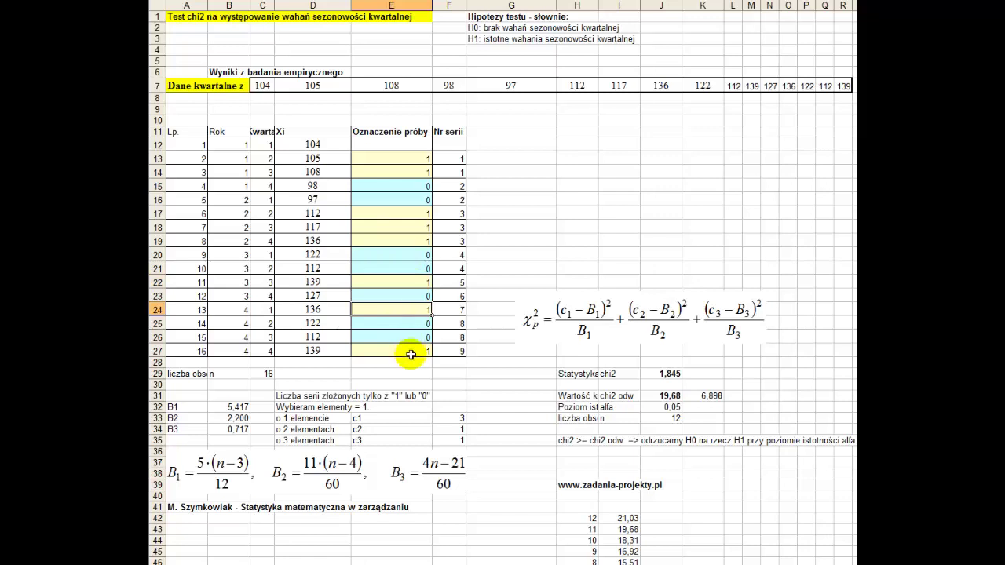
{"action": "left_click", "coordinate": [416, 281]}
{"action": "left_click", "coordinate": [407, 305]}
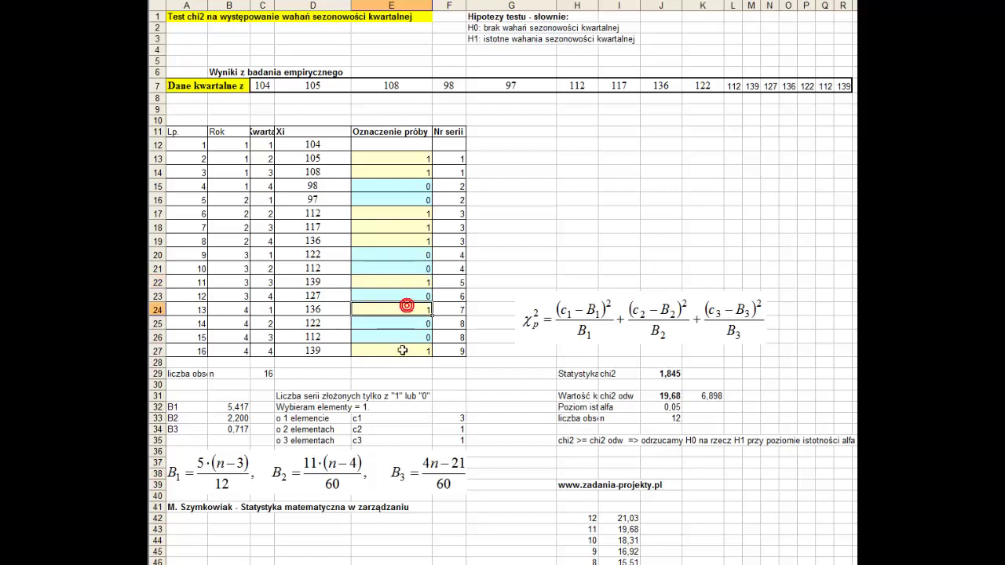
- Check the counts of one-element runs (3) and two-element runs (1)
{"action": "left_click", "coordinate": [402, 350]}
{"action": "left_click", "coordinate": [412, 420]}
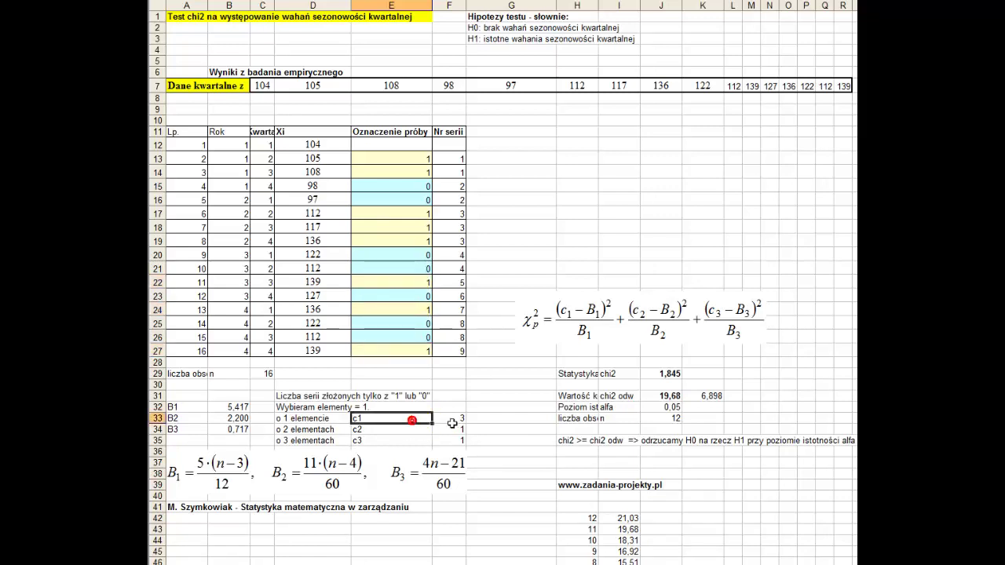
{"action": "left_click", "coordinate": [444, 419]}
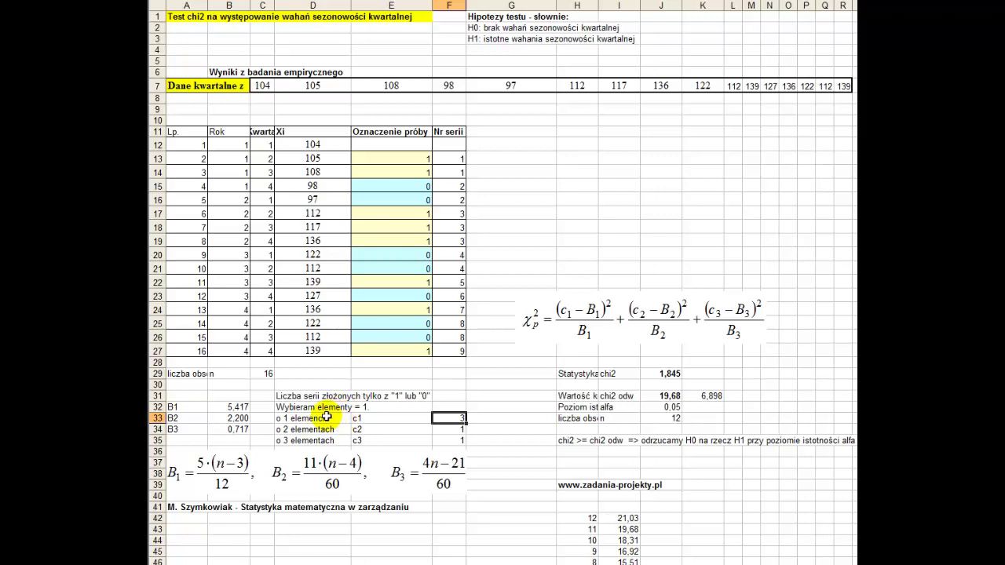
{"action": "left_click", "coordinate": [342, 417]}
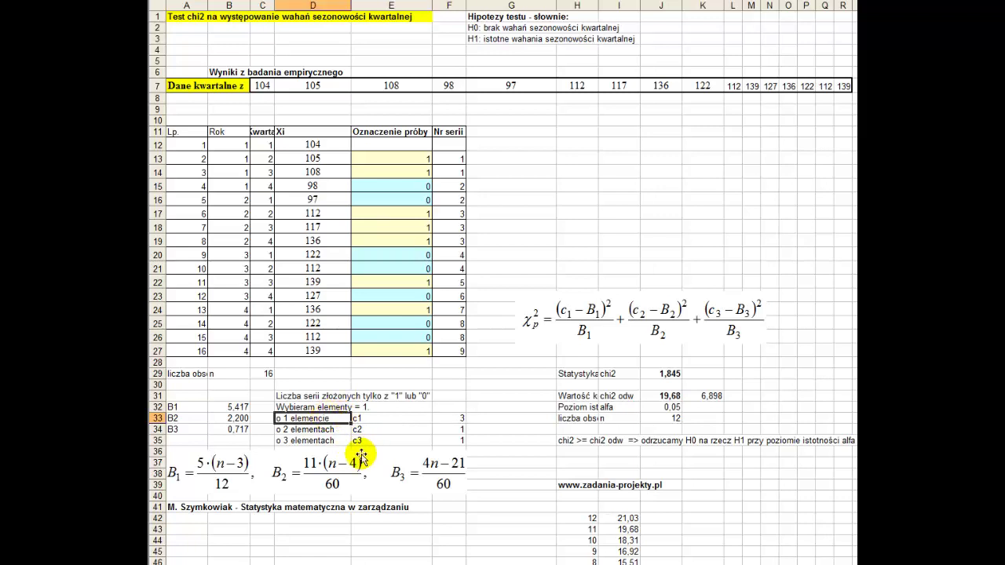
{"action": "left_click", "coordinate": [286, 430]}
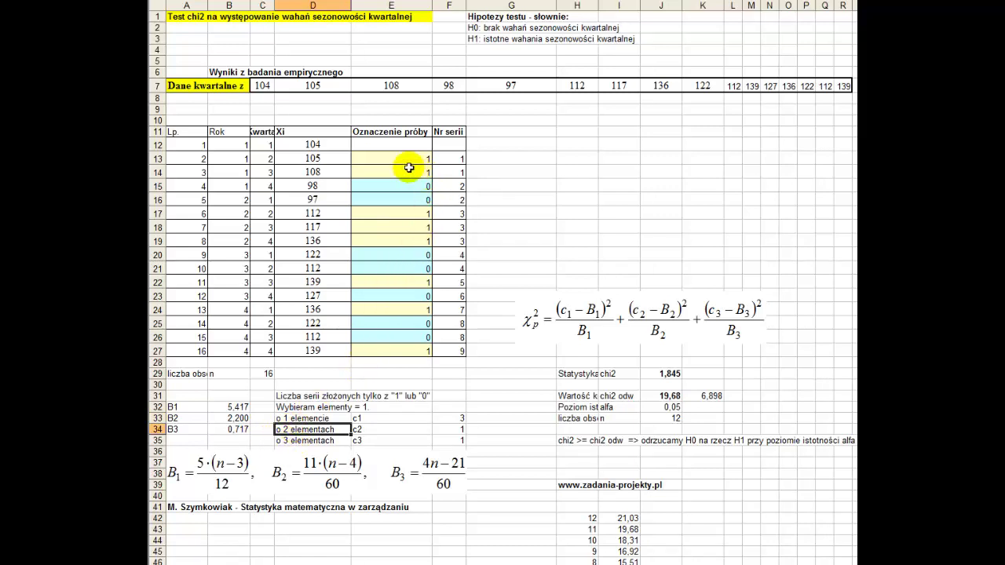
{"action": "left_click_drag", "start_coordinate": [408, 157], "coordinate": [409, 172]}
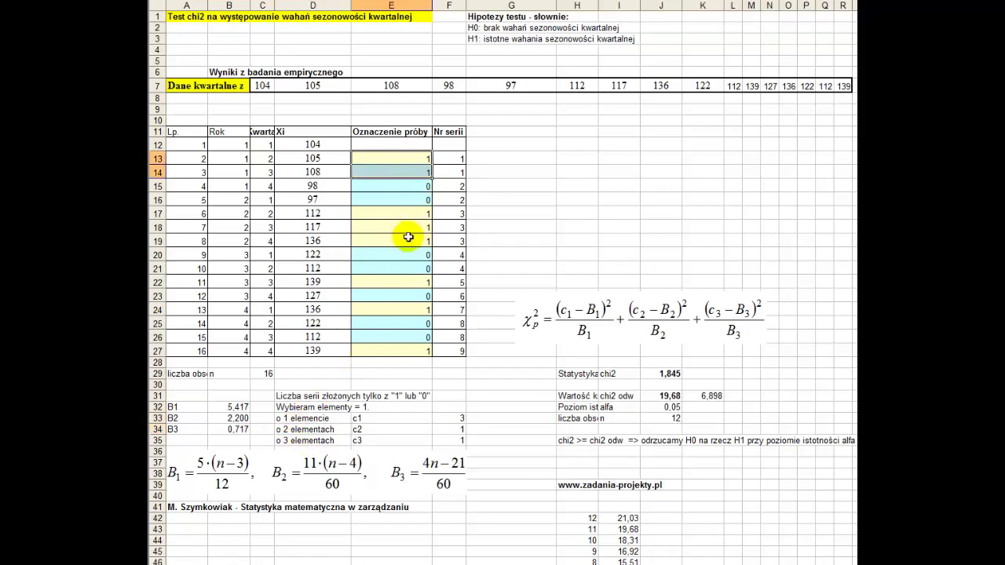
{"action": "left_click", "coordinate": [383, 430]}
{"action": "left_click", "coordinate": [448, 429]}
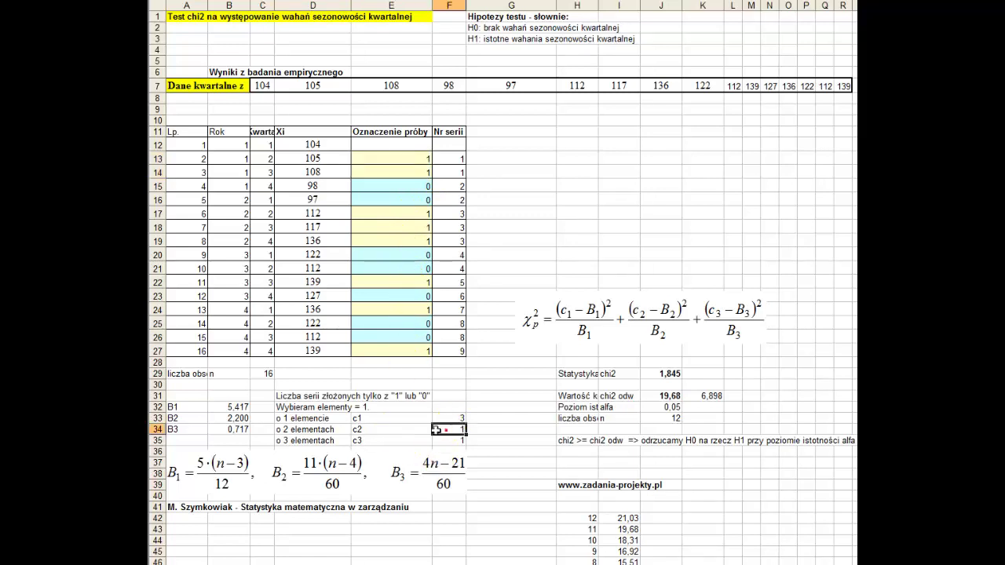
- Check the three-element run count (1) and mark expected B1–B3 against observed c1–c3
{"action": "left_click", "coordinate": [374, 441]}
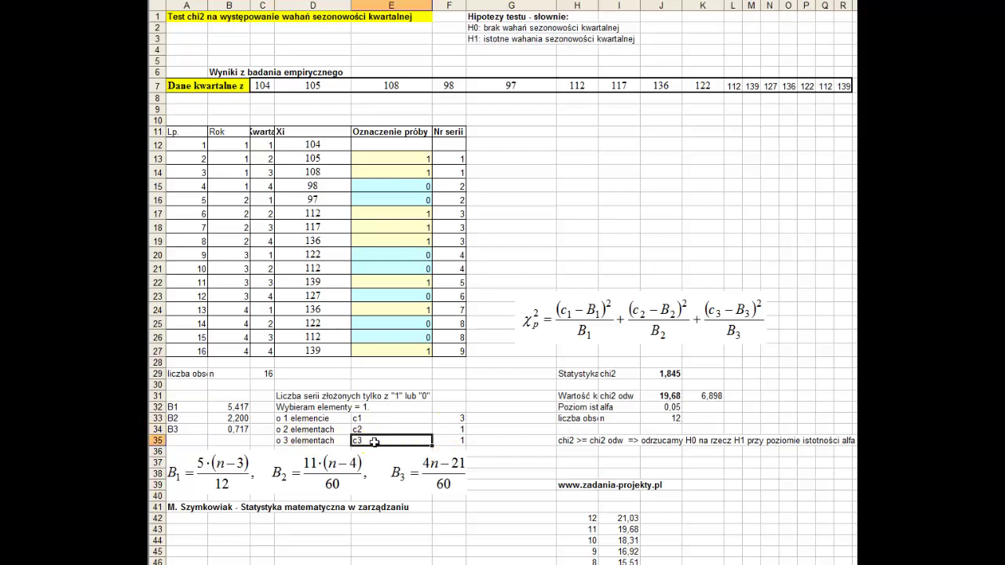
{"action": "left_click", "coordinate": [318, 441]}
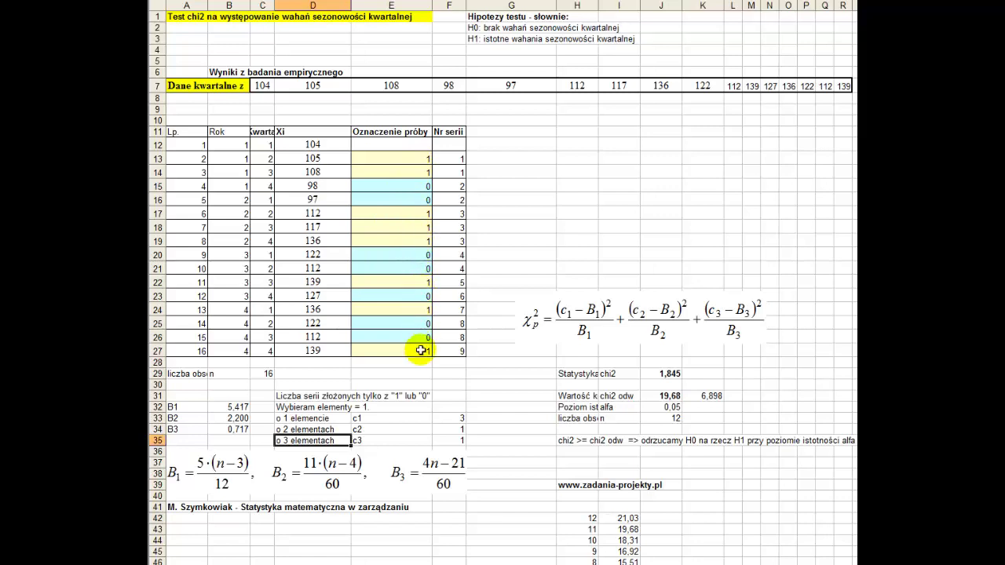
{"action": "left_click", "coordinate": [437, 439]}
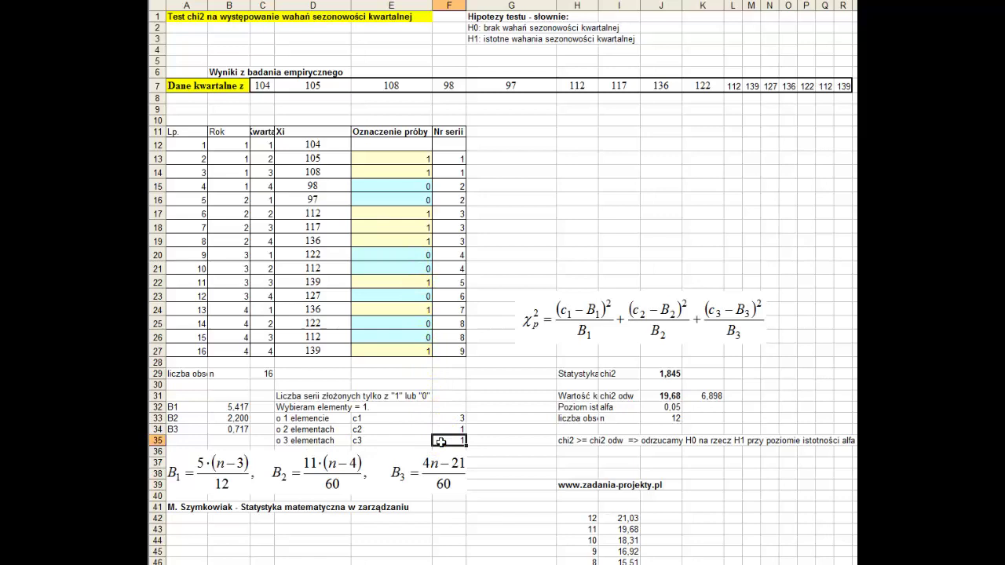
{"action": "left_click", "coordinate": [411, 441]}
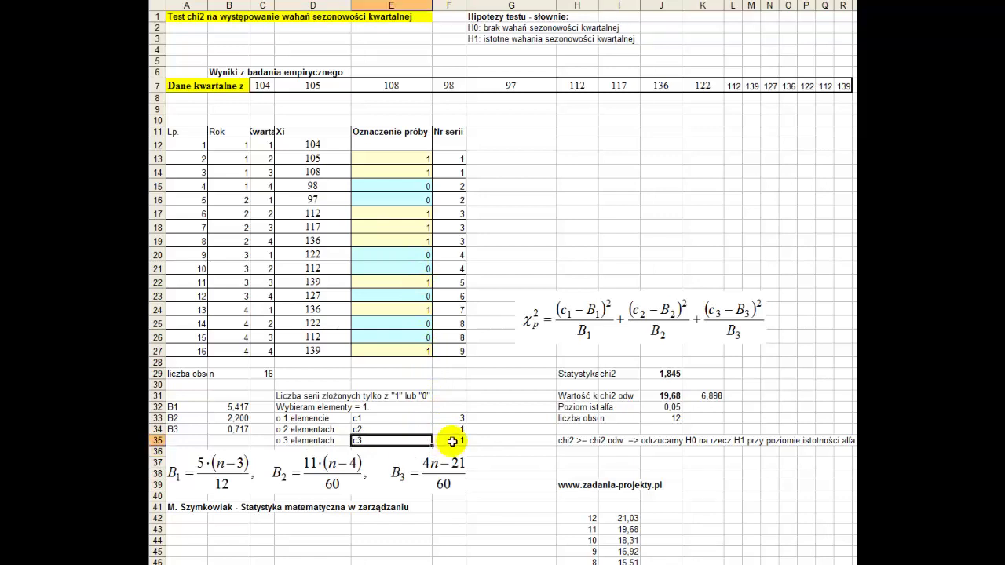
{"action": "left_click", "coordinate": [452, 442]}
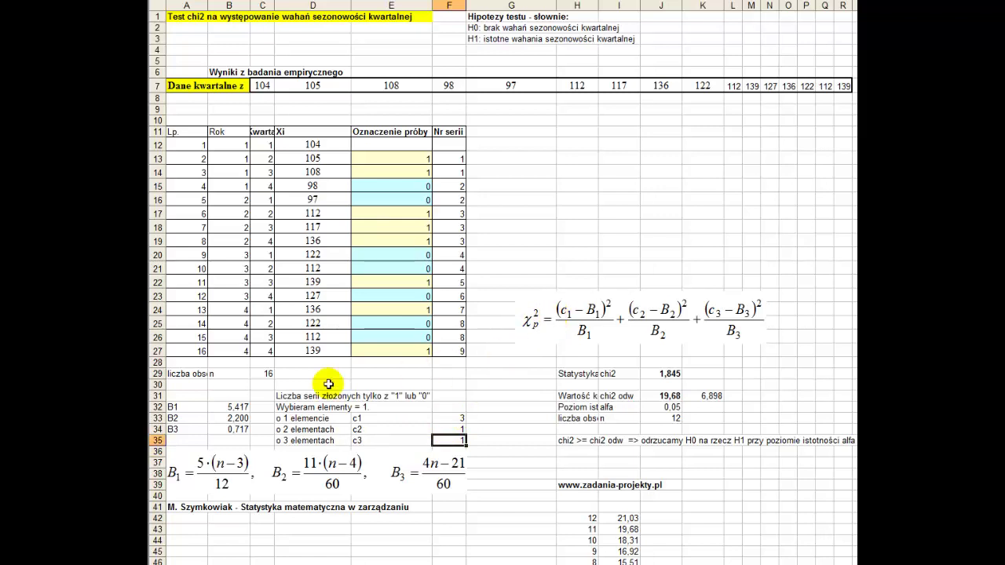
{"action": "left_click_drag", "start_coordinate": [228, 407], "coordinate": [220, 425]}
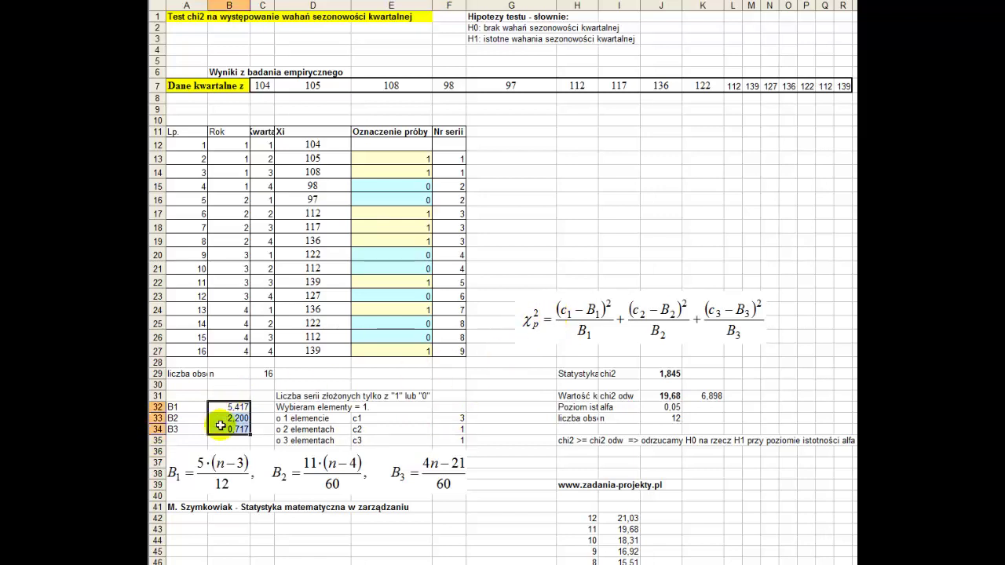
{"action": "left_click_drag", "start_coordinate": [447, 418], "coordinate": [444, 442]}
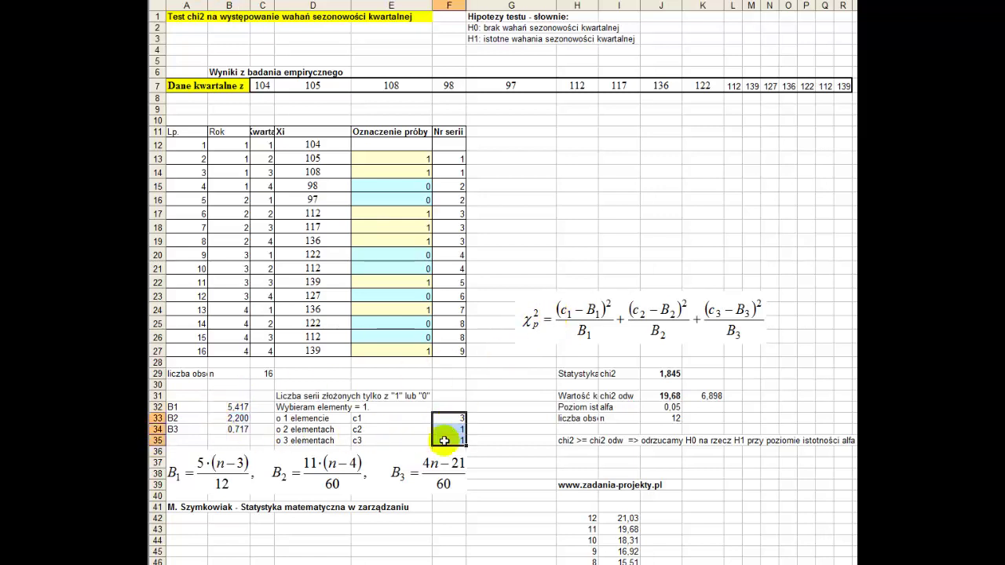
- Inspect the chi2 statistic formula giving 1,845 and the H0/H1 hypotheses
{"action": "left_click", "coordinate": [646, 374]}
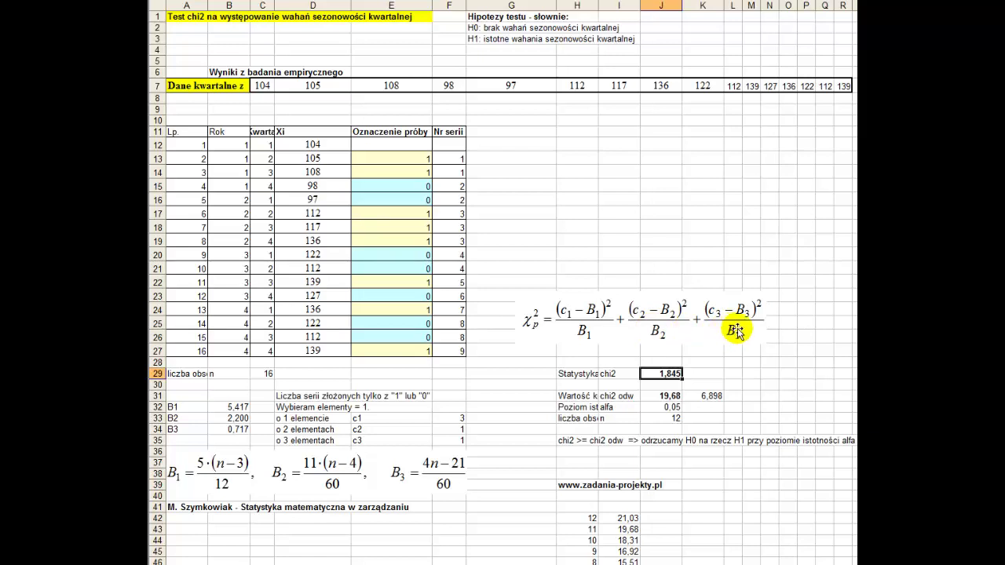
{"action": "double_click", "coordinate": [663, 374]}
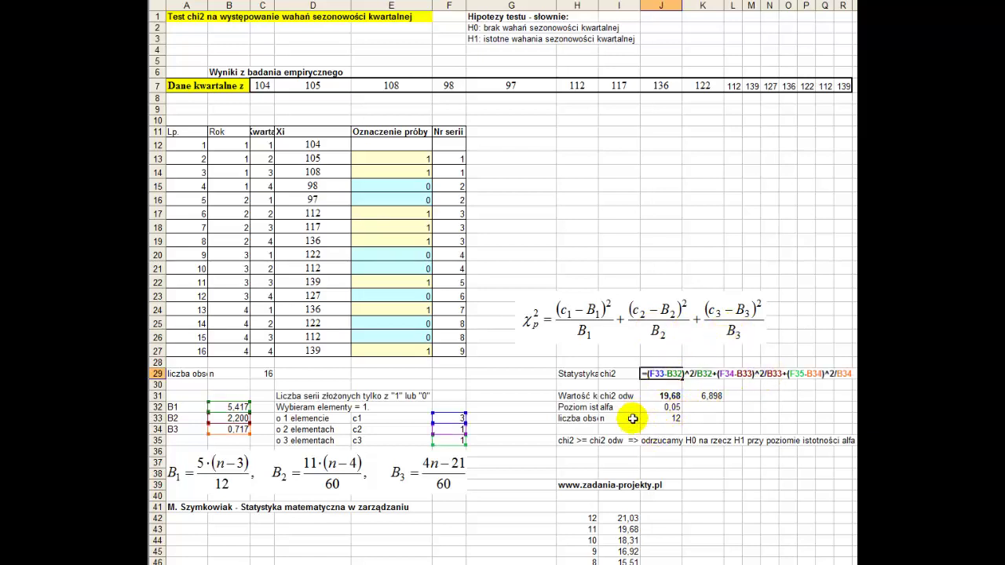
{"action": "key", "text": "Escape"}
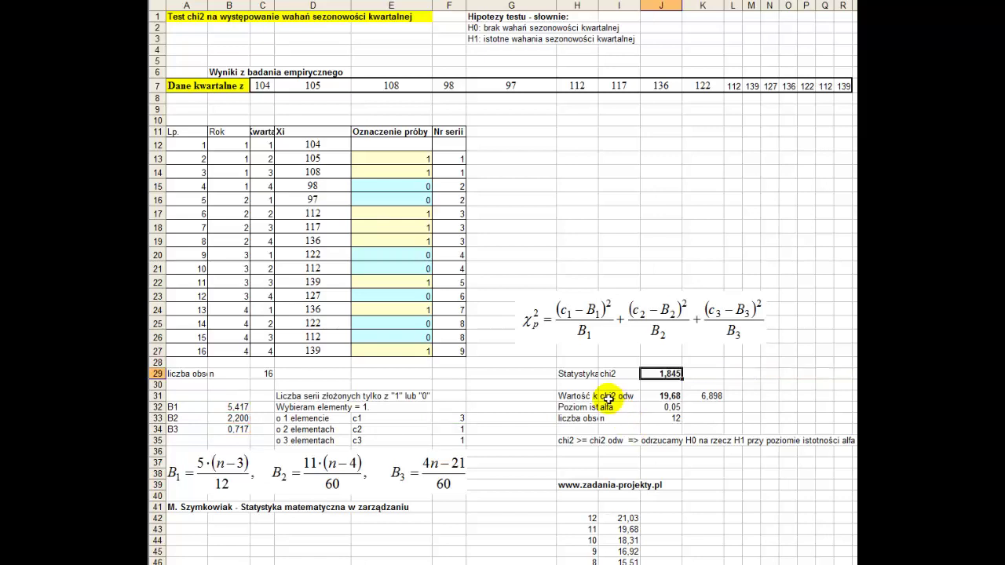
{"action": "left_click", "coordinate": [469, 28]}
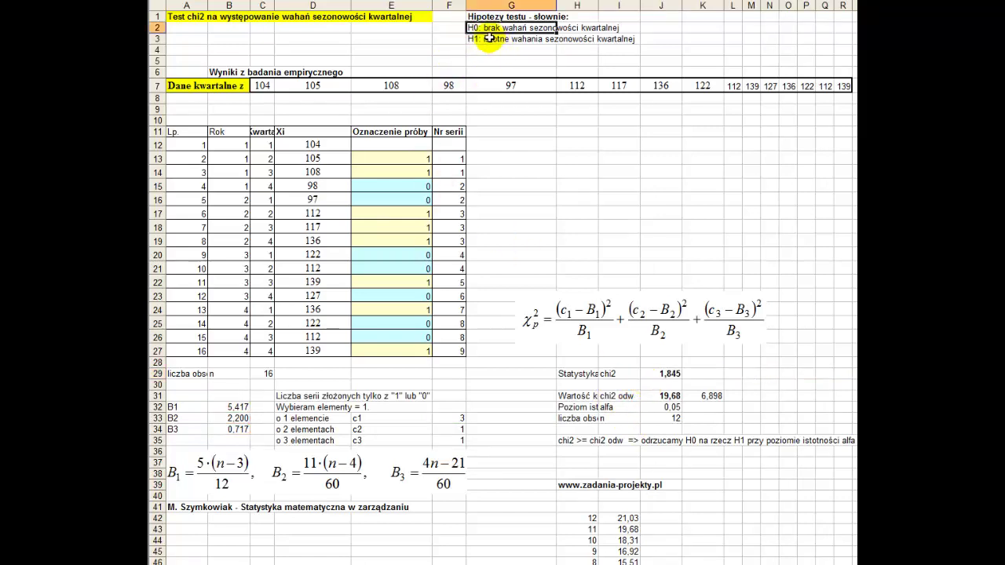
{"action": "left_click", "coordinate": [484, 37]}
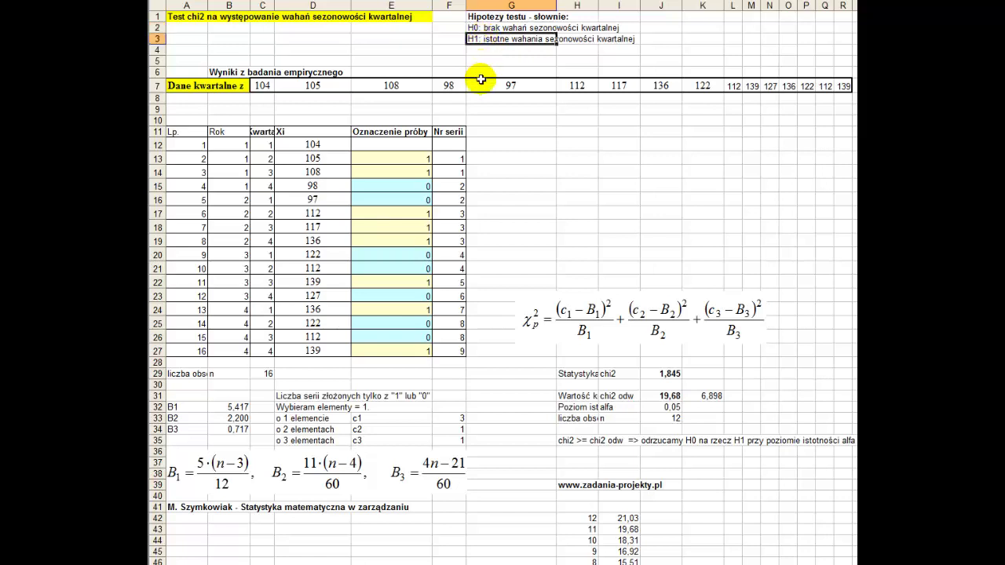
{"action": "left_click", "coordinate": [627, 373]}
{"action": "left_click_drag", "start_coordinate": [627, 373], "coordinate": [658, 374]}
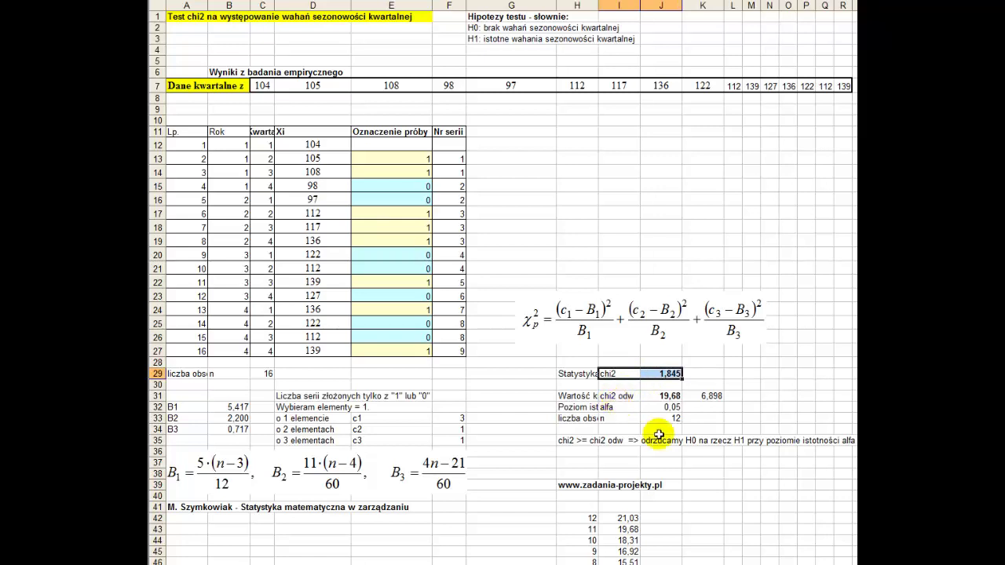
- Inspect the critical value formula in J31, the significance level alfa and the 6,898 value
{"action": "left_click", "coordinate": [615, 397]}
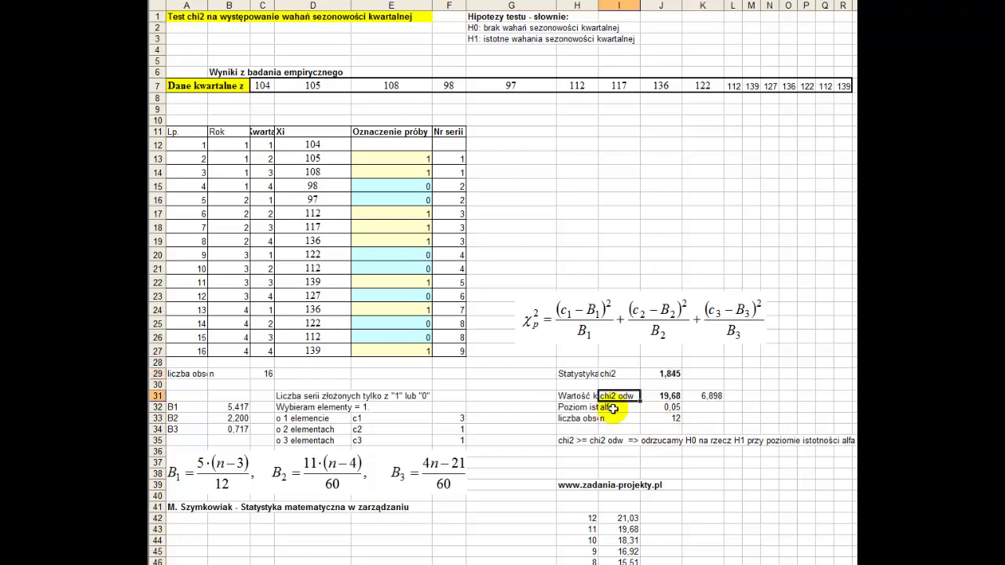
{"action": "left_click", "coordinate": [621, 408]}
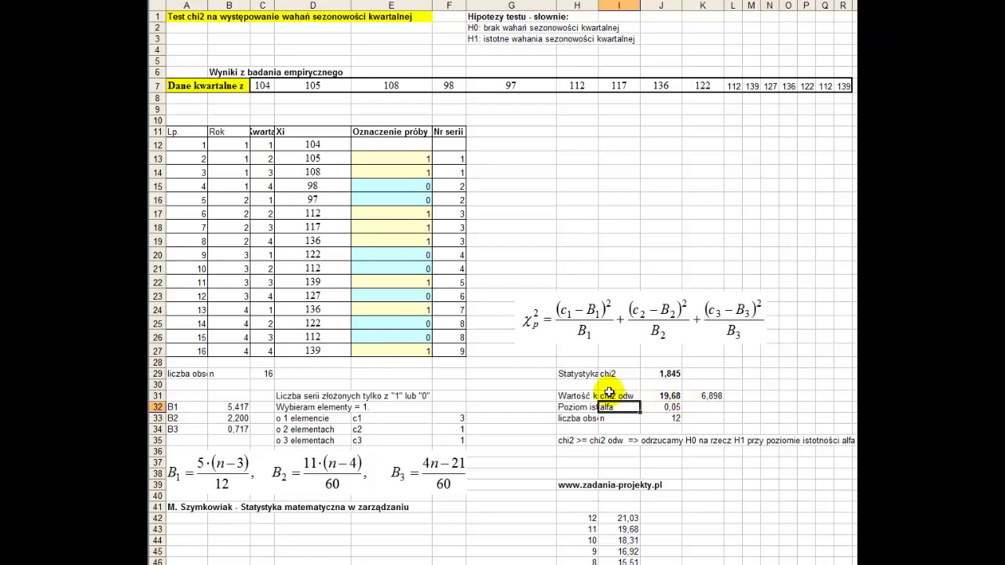
{"action": "double_click", "coordinate": [661, 396]}
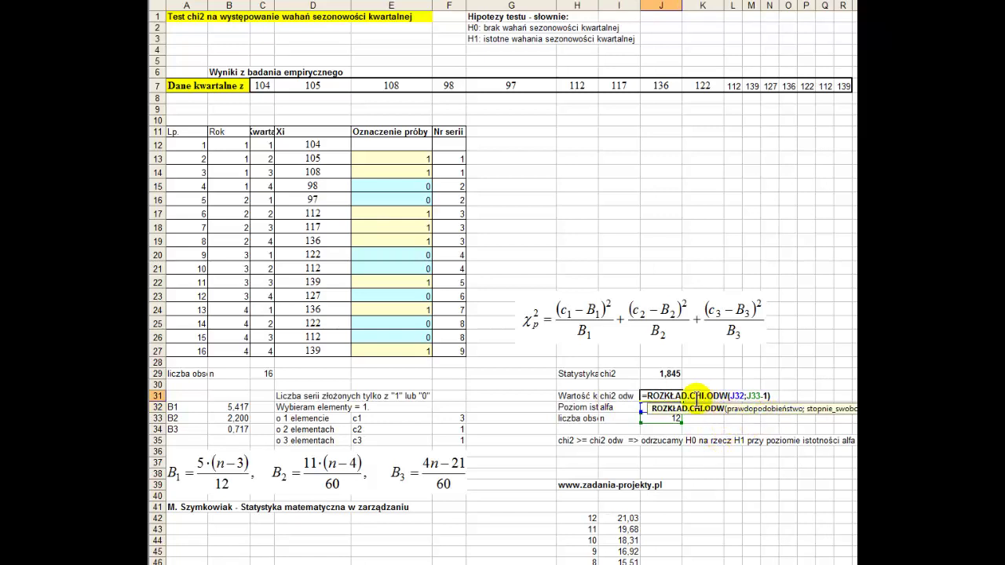
{"action": "key", "text": "Return"}
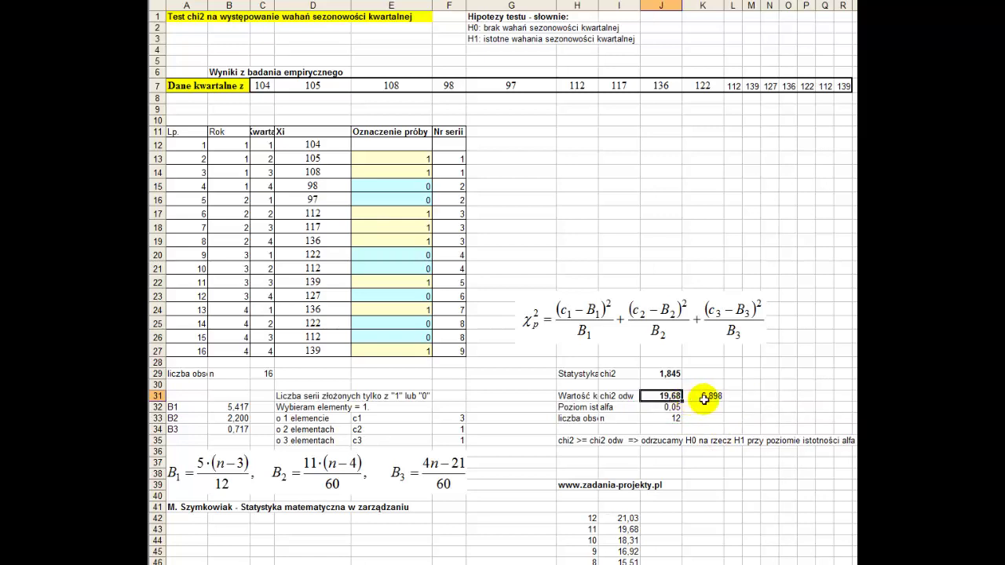
{"action": "left_click", "coordinate": [704, 397]}
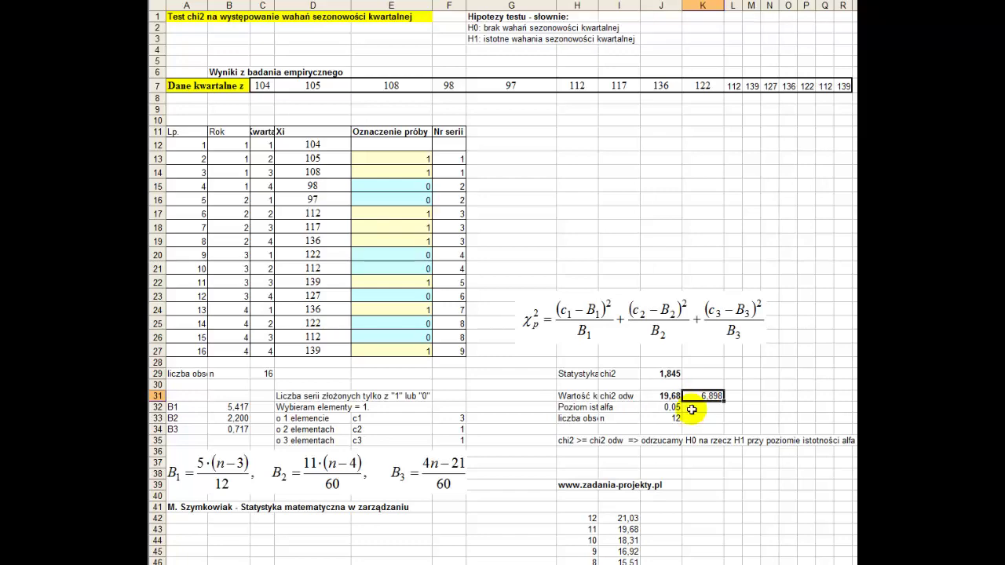
- Inspect the formula behind the 3,84 critical value for one degree of freedom
{"action": "scroll", "coordinate": [709, 409], "scroll_direction": "down", "scroll_amount": 1}
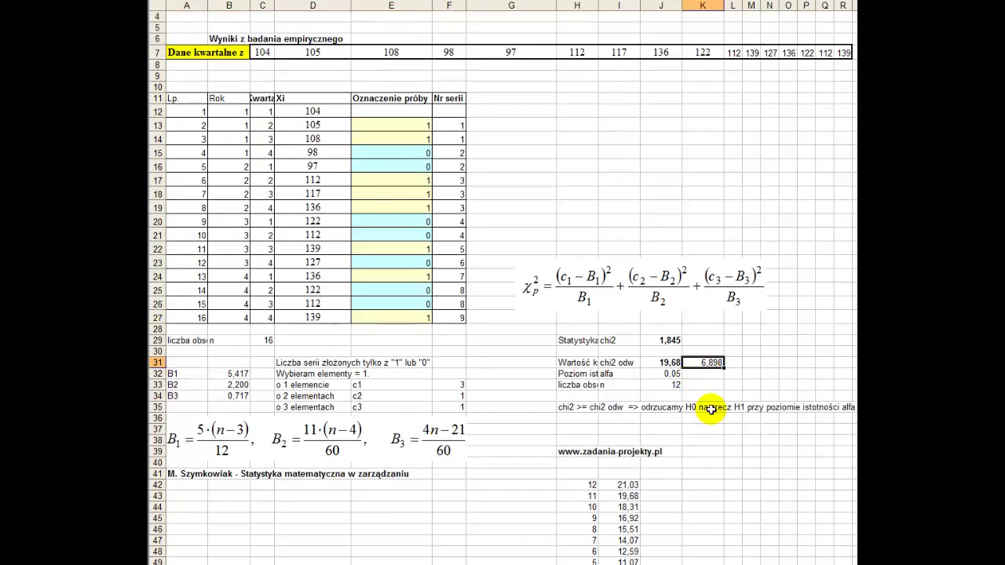
{"action": "scroll", "coordinate": [709, 409], "scroll_direction": "down", "scroll_amount": 1}
{"action": "scroll", "coordinate": [709, 408], "scroll_direction": "down", "scroll_amount": 1}
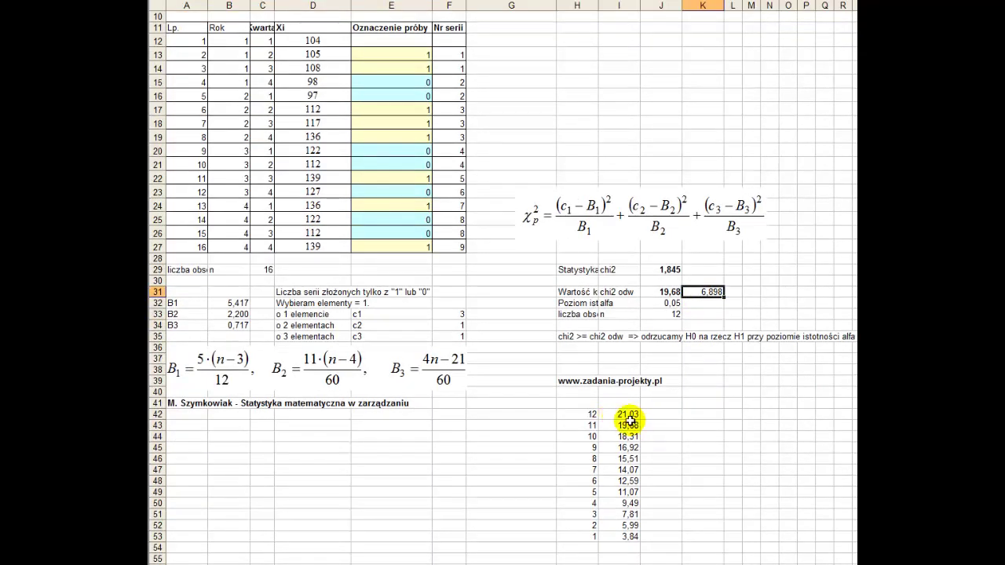
{"action": "left_click", "coordinate": [618, 539]}
{"action": "double_click", "coordinate": [619, 538]}
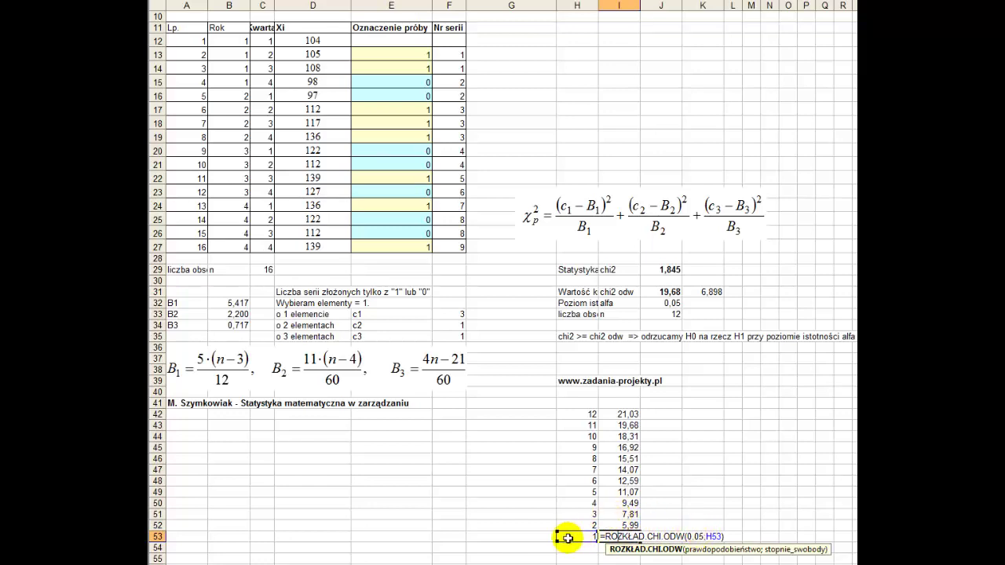
{"action": "key", "text": "Return"}
{"action": "left_click", "coordinate": [628, 538]}
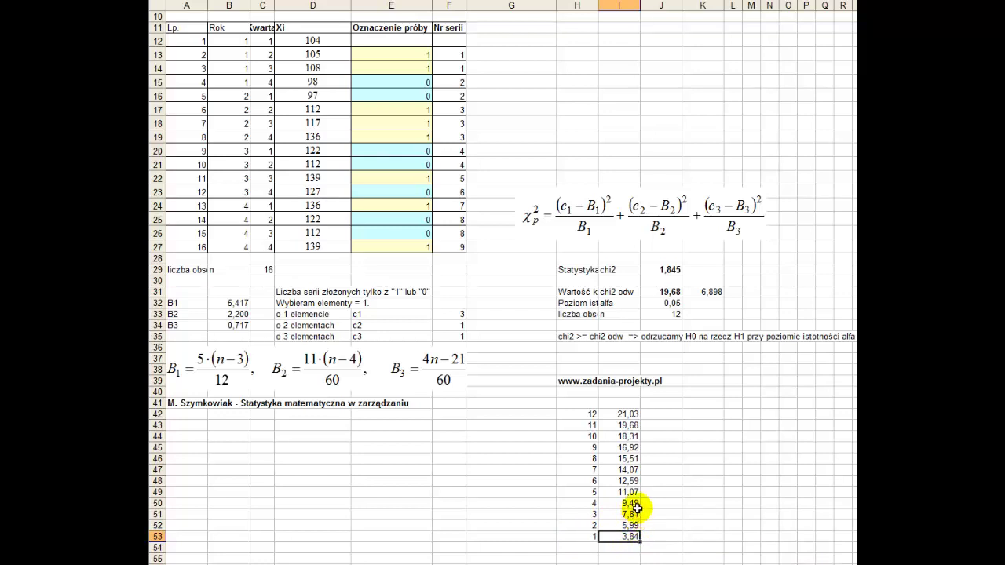
- Highlight the critical value table I42:I53, from 3,84 up to 21,03
{"action": "left_click_drag", "start_coordinate": [634, 508], "coordinate": [635, 415]}
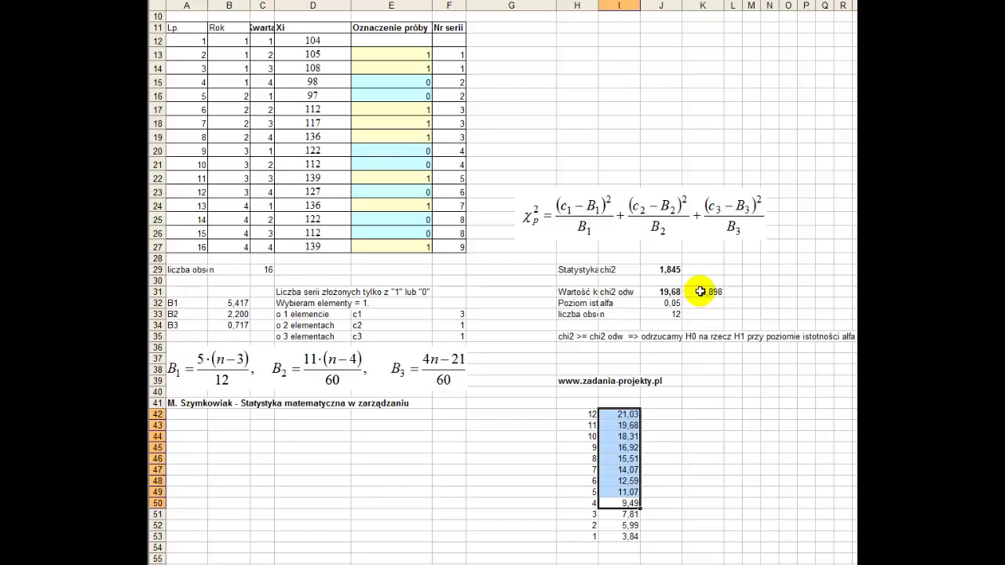
{"action": "left_click", "coordinate": [700, 292]}
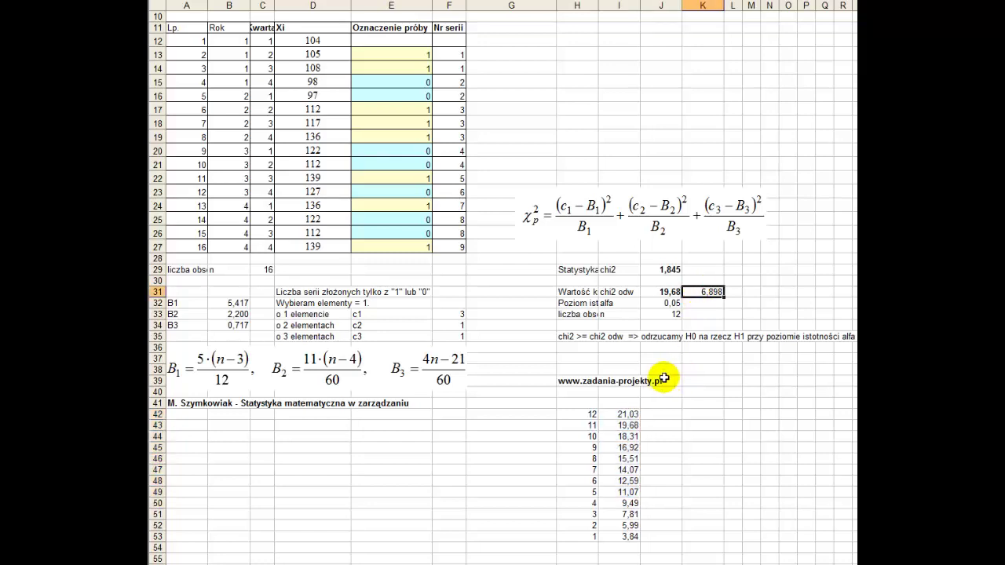
{"action": "left_click", "coordinate": [616, 536]}
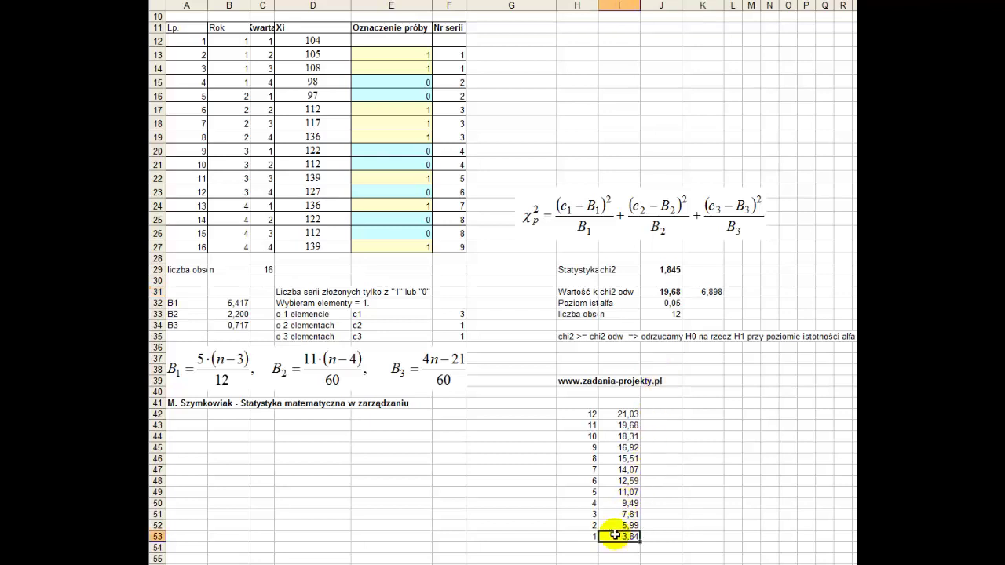
{"action": "left_click_drag", "start_coordinate": [615, 536], "coordinate": [620, 411]}
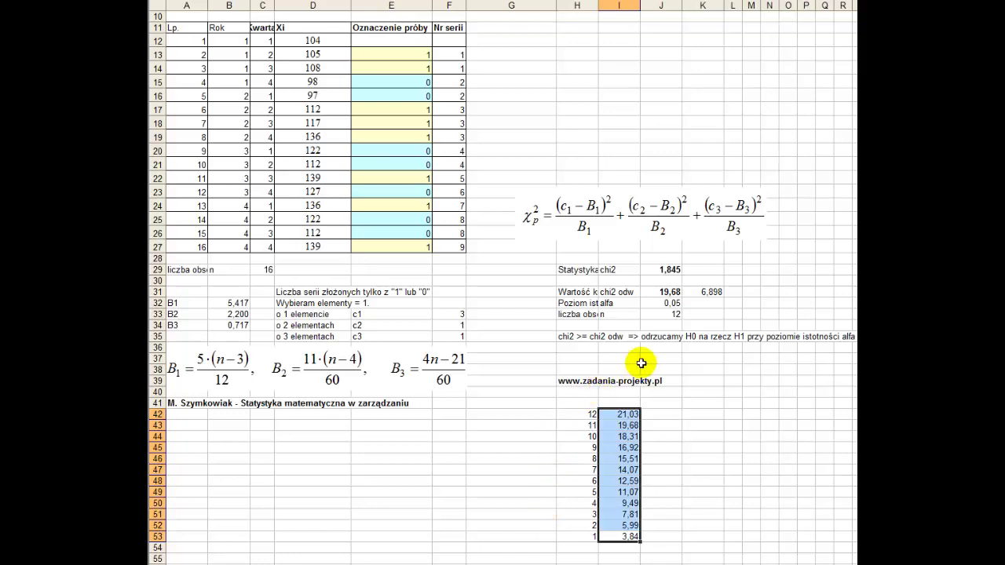
- Change the number of observations in J33 from 12 to 16
{"action": "left_click", "coordinate": [668, 313]}
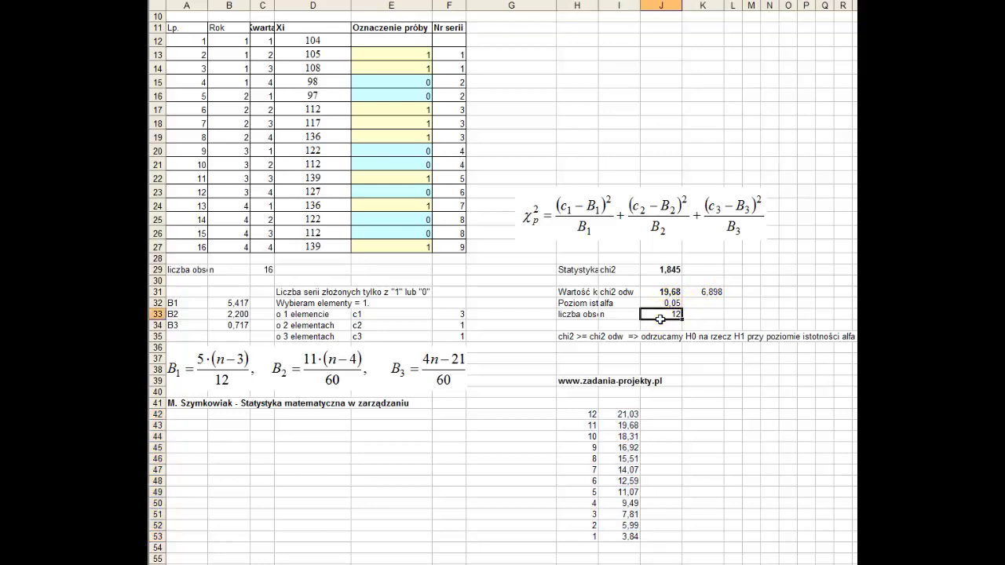
{"action": "type", "text": "16"}
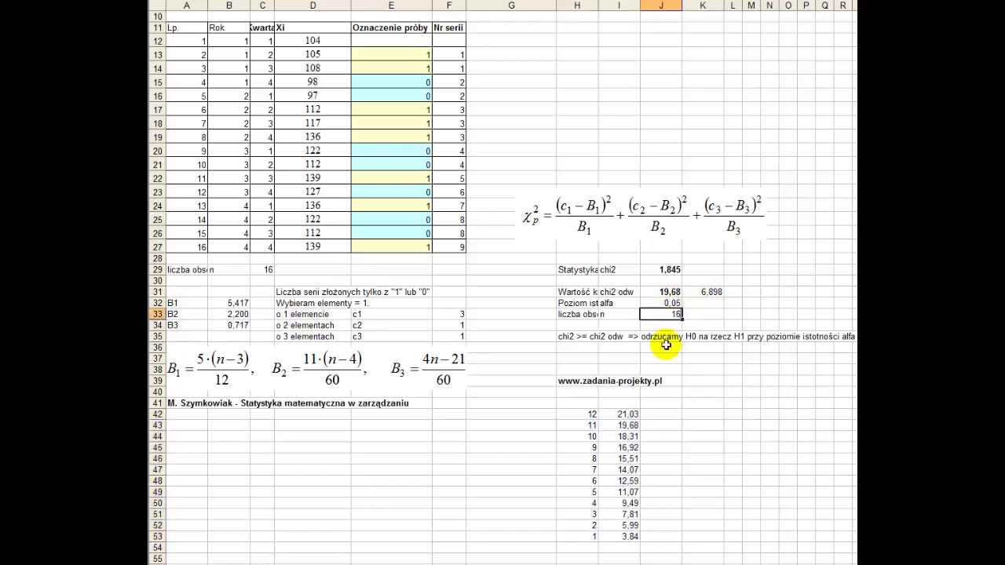
{"action": "key", "text": "Return"}
{"action": "scroll", "coordinate": [640, 329], "scroll_direction": "up", "scroll_amount": 1}
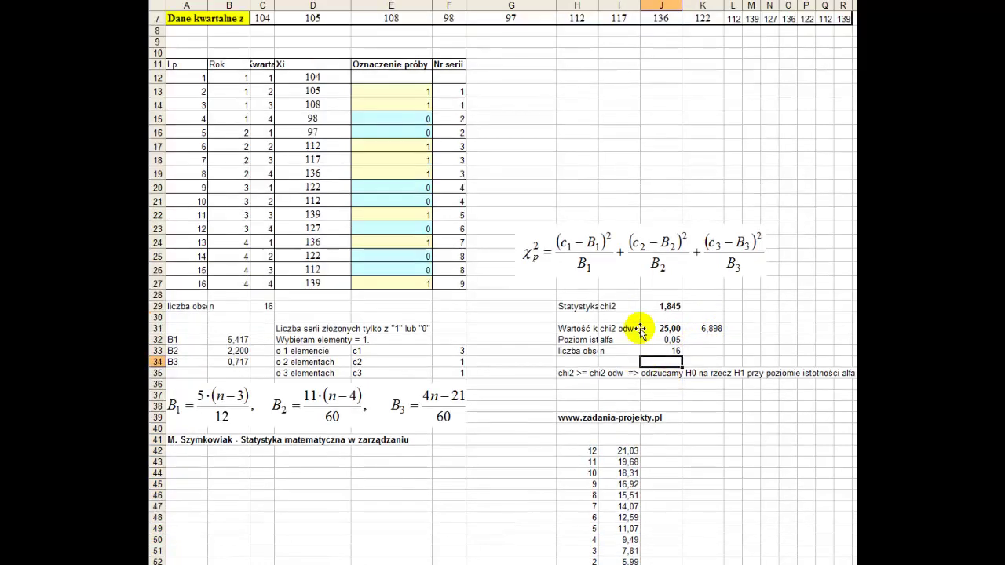
- Verify the critical value formula now returns 25,00, beside the 6,898 comparison value
{"action": "left_click", "coordinate": [635, 328]}
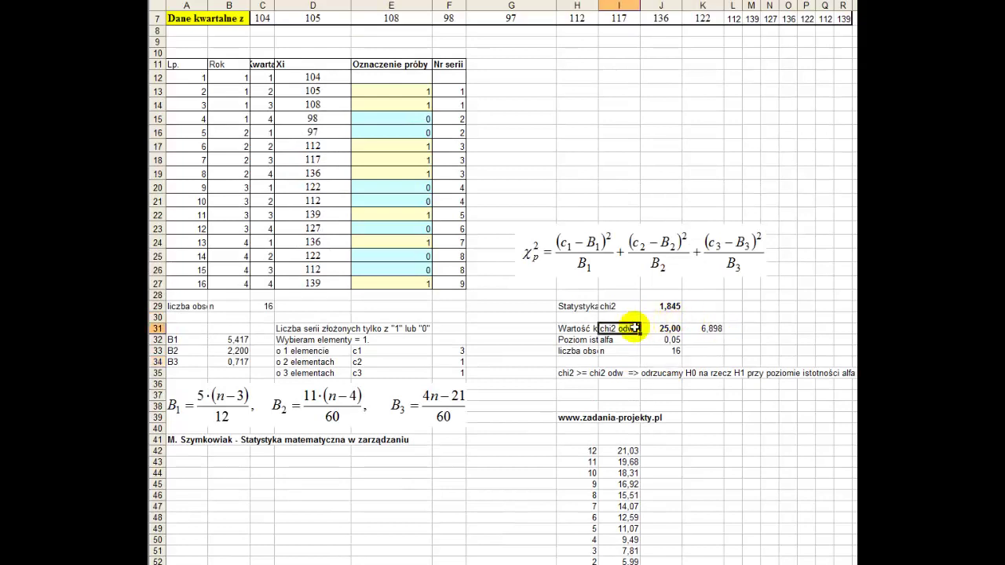
{"action": "left_click", "coordinate": [656, 330]}
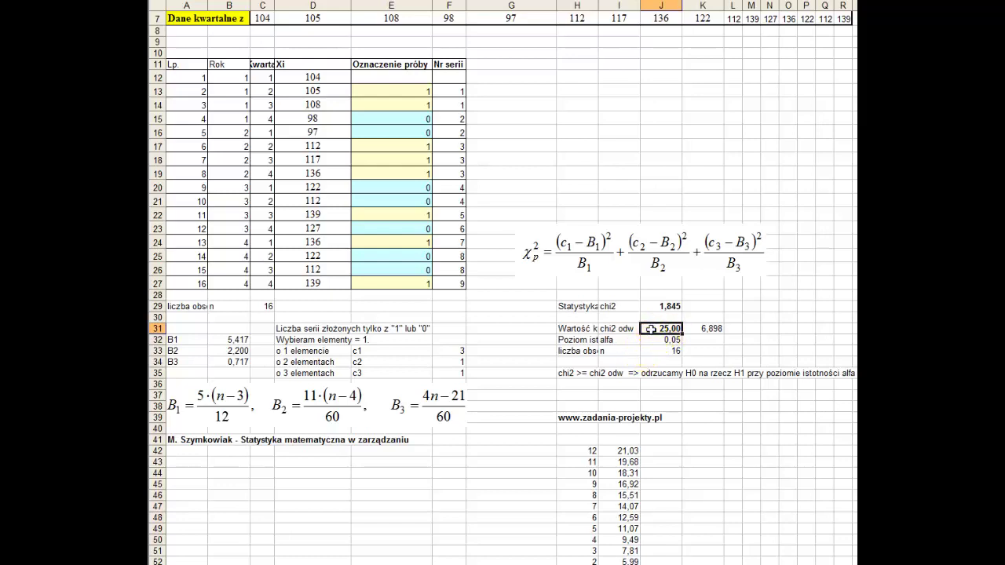
{"action": "double_click", "coordinate": [668, 328]}
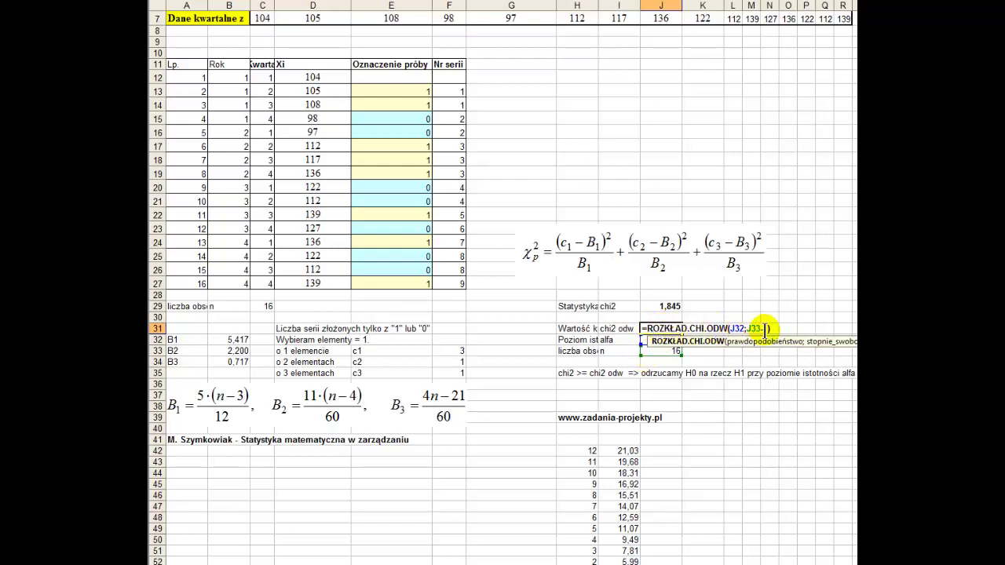
{"action": "key", "text": "Escape"}
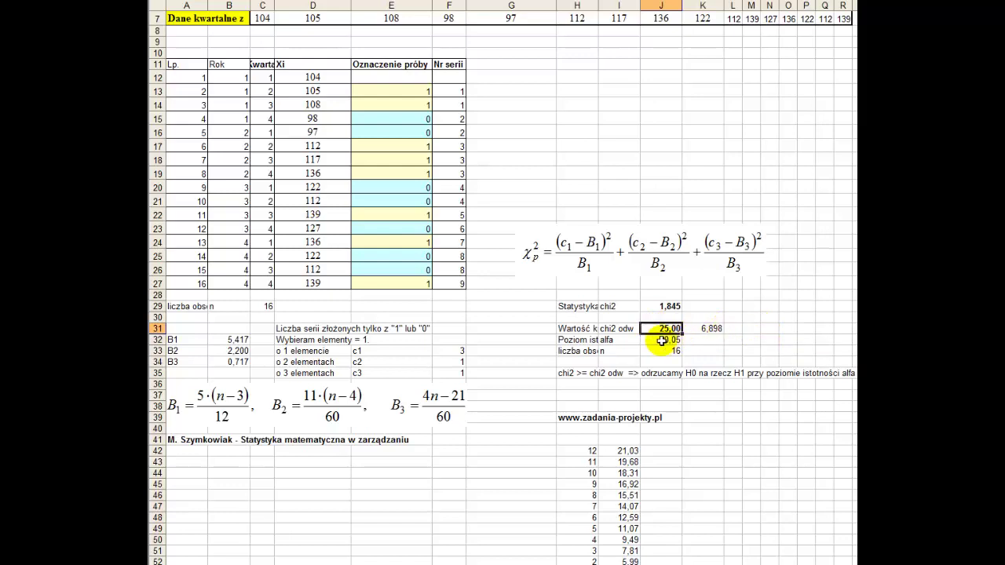
{"action": "left_click", "coordinate": [703, 329]}
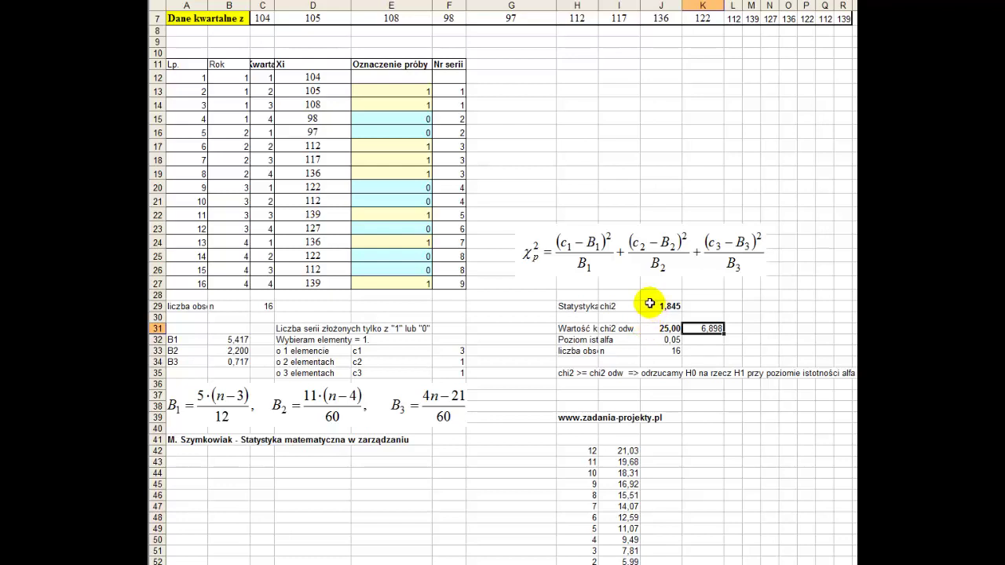
{"action": "left_click", "coordinate": [651, 305]}
{"action": "scroll", "coordinate": [650, 304], "scroll_direction": "up", "scroll_amount": 2}
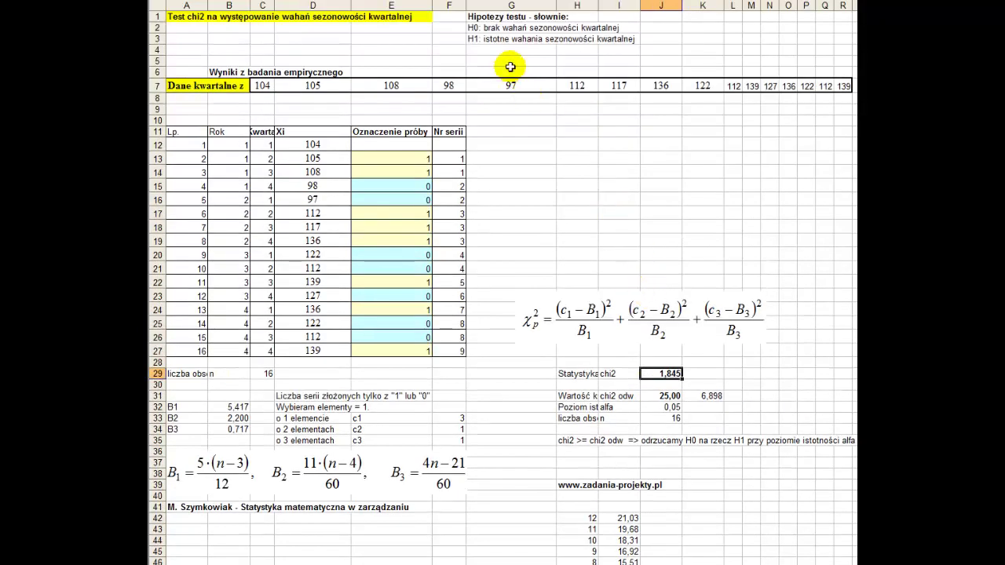
{"action": "left_click", "coordinate": [472, 26]}
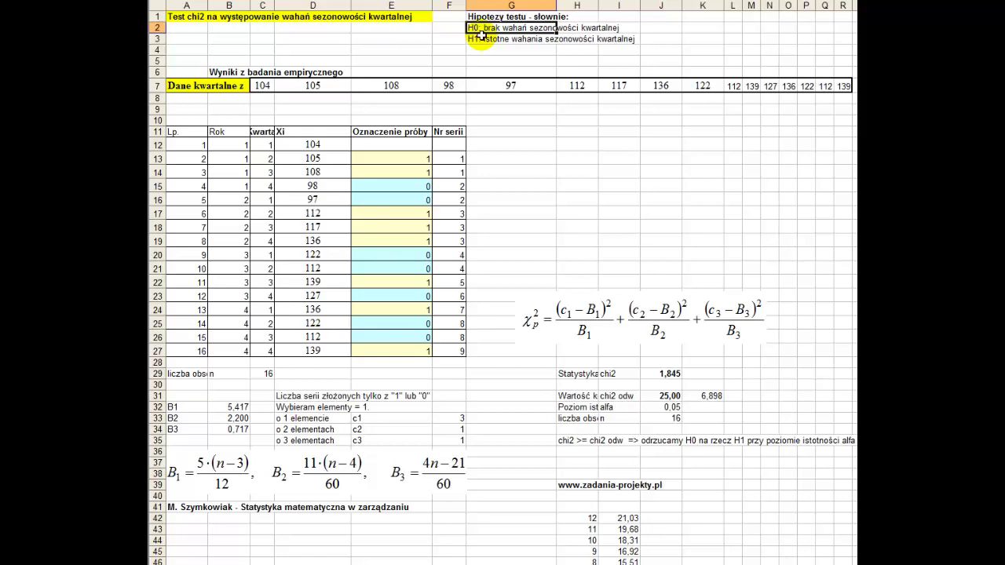
{"action": "left_click", "coordinate": [658, 372]}
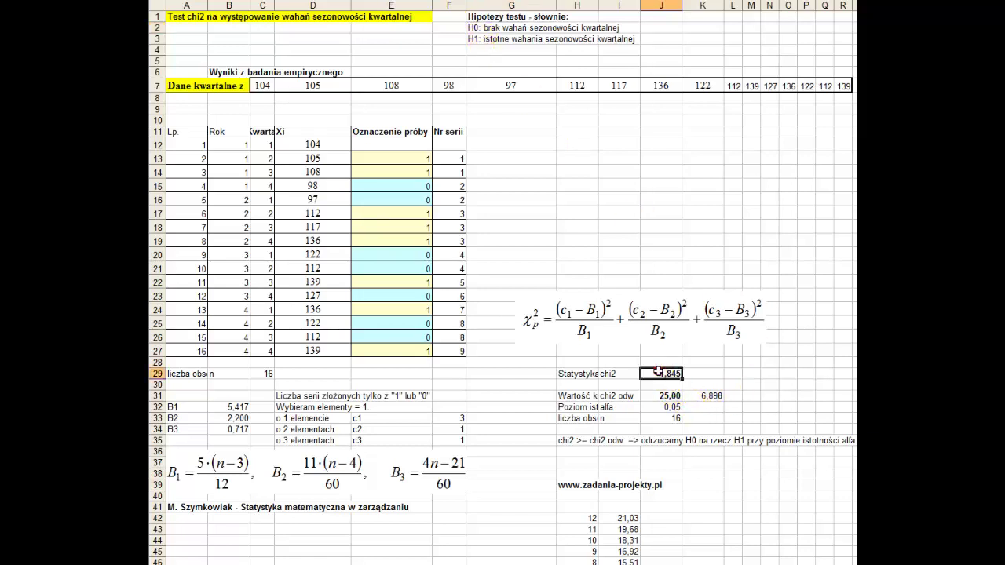
{"action": "left_click", "coordinate": [706, 397]}
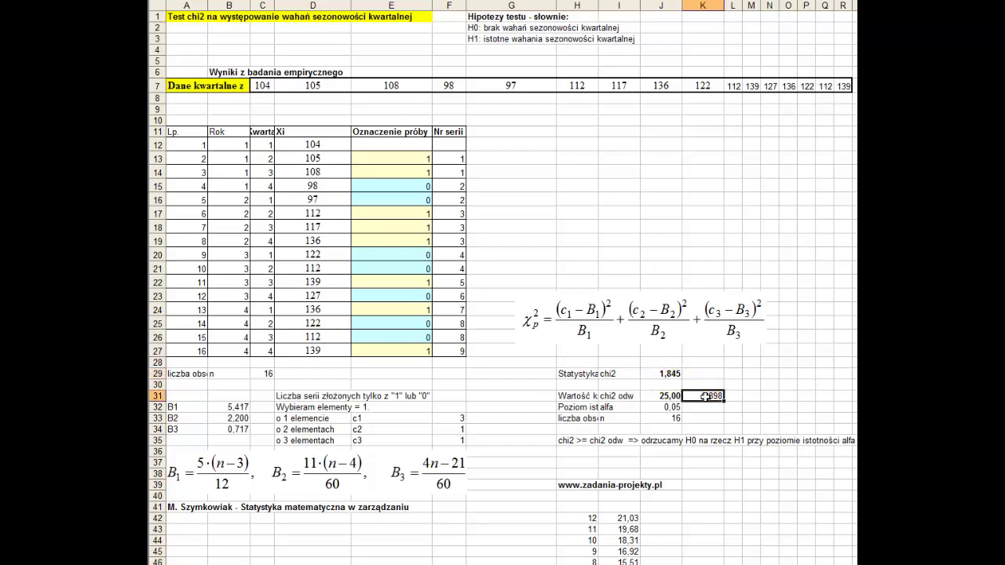
{"action": "left_click", "coordinate": [653, 394]}
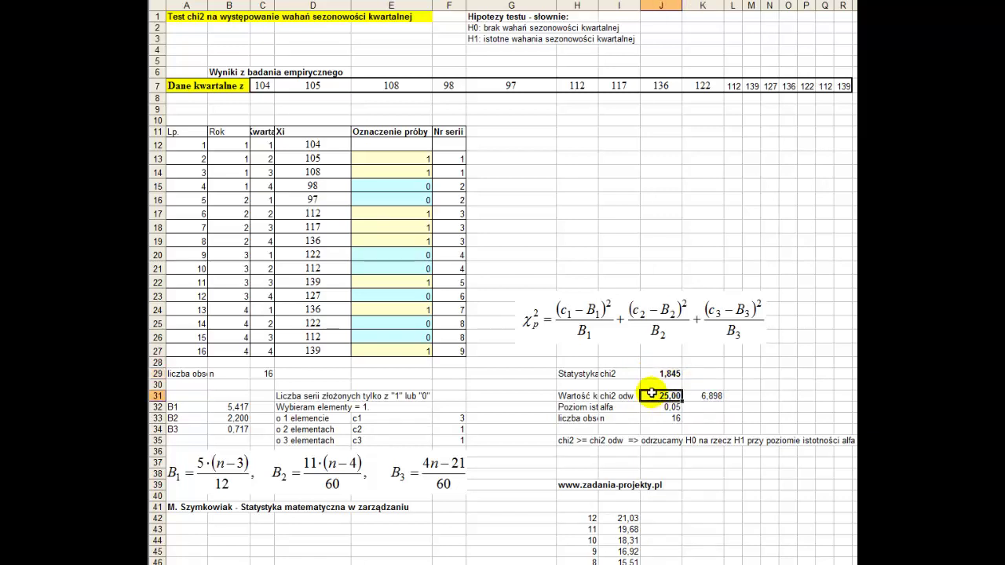
{"action": "left_click", "coordinate": [703, 396]}
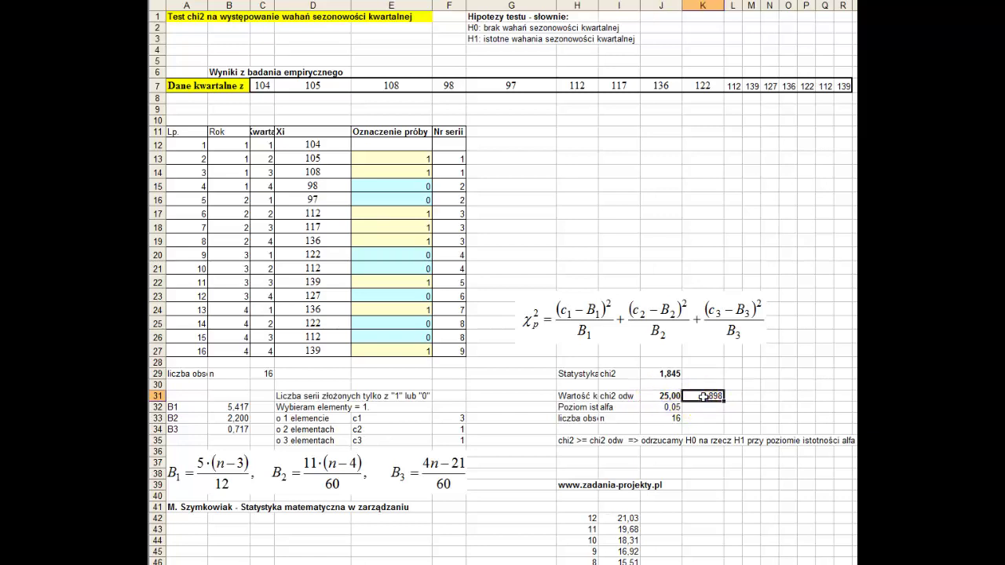
{"action": "left_click", "coordinate": [703, 396]}
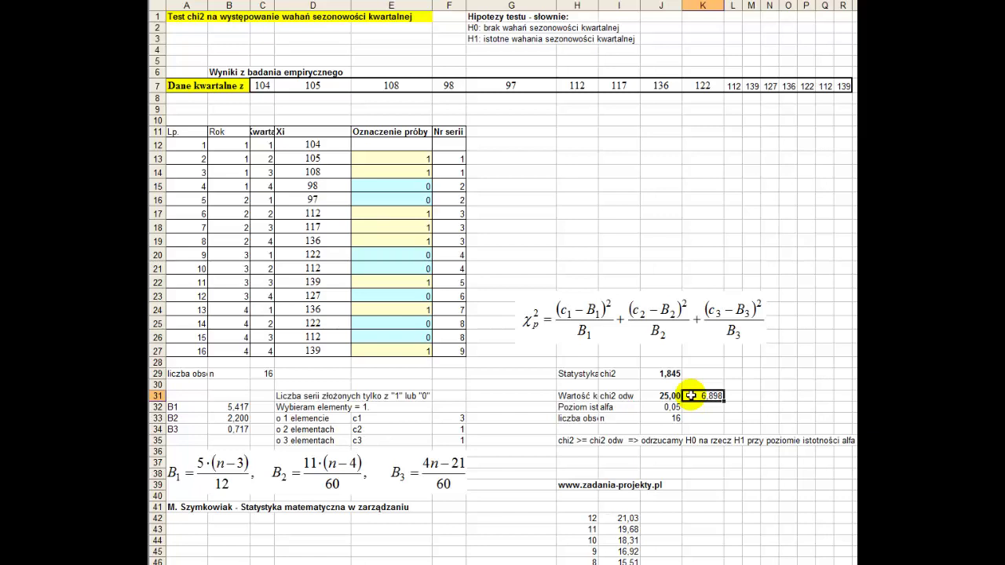
{"action": "left_click", "coordinate": [676, 407]}
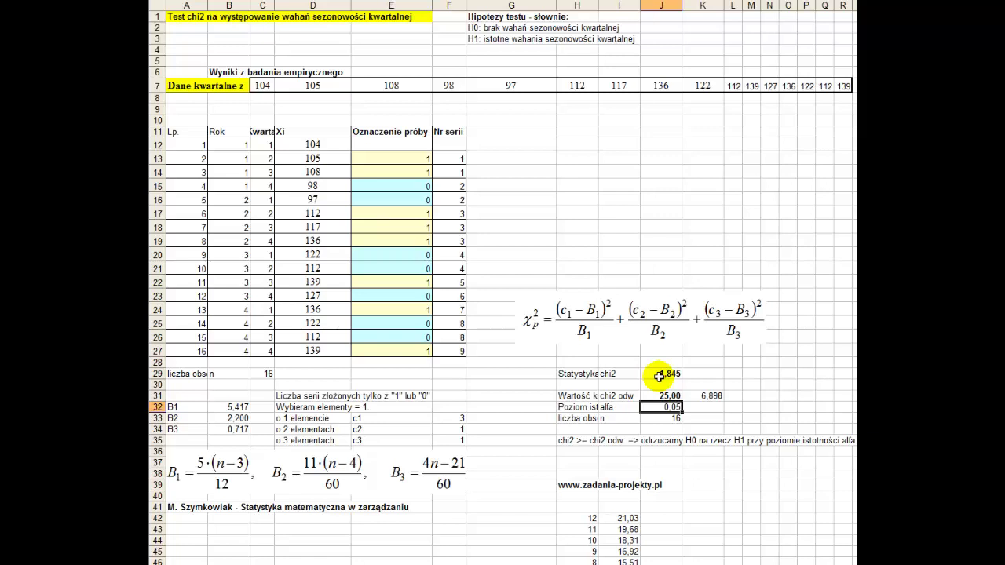
{"action": "left_click", "coordinate": [660, 374]}
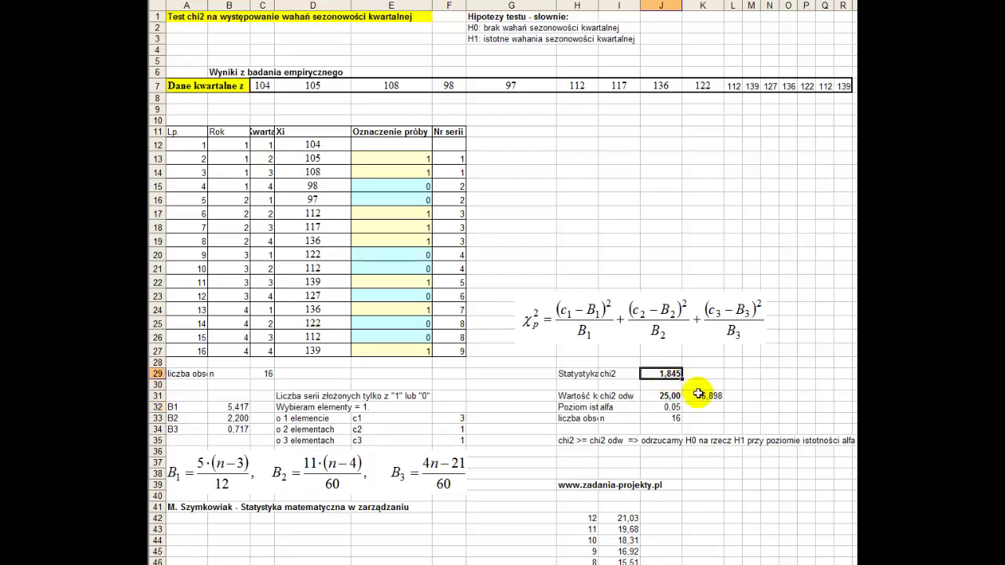
{"action": "left_click", "coordinate": [698, 395]}
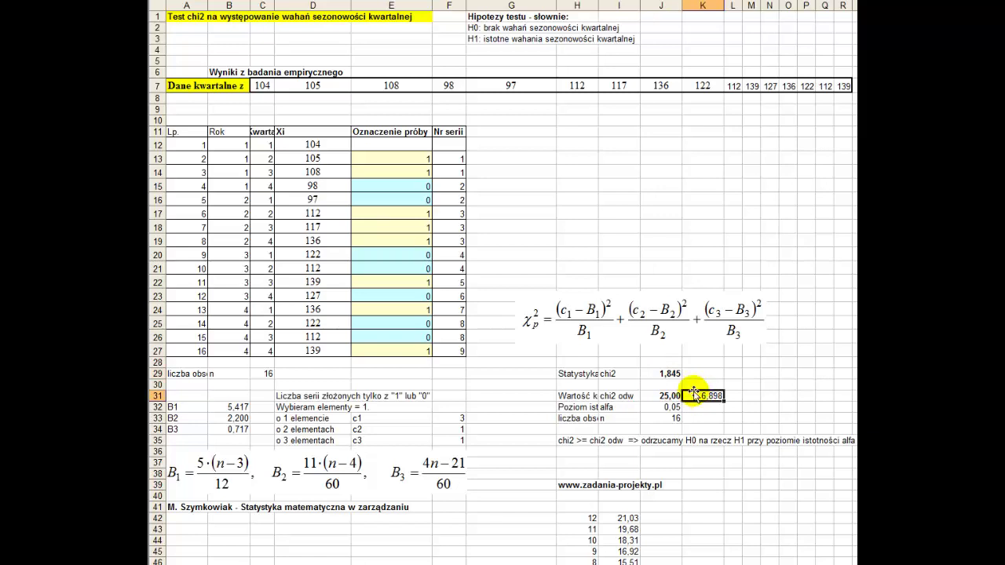
{"action": "left_click", "coordinate": [483, 29]}
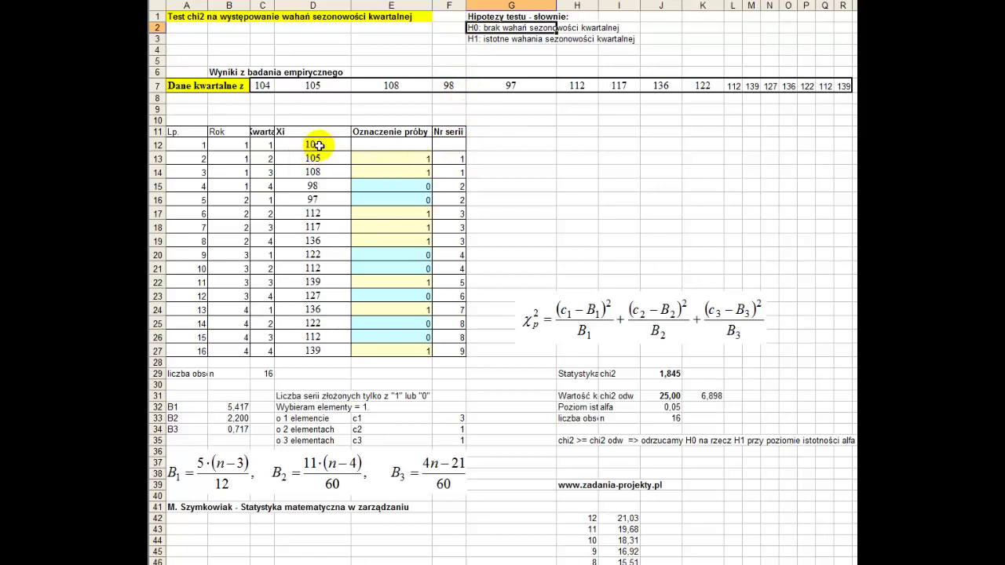
{"action": "mouse_move", "coordinate": [306, 144]}
{"action": "left_mouse_down"}
{"action": "mouse_move", "coordinate": [320, 162]}
{"action": "mouse_move", "coordinate": [305, 353]}
{"action": "left_mouse_up"}
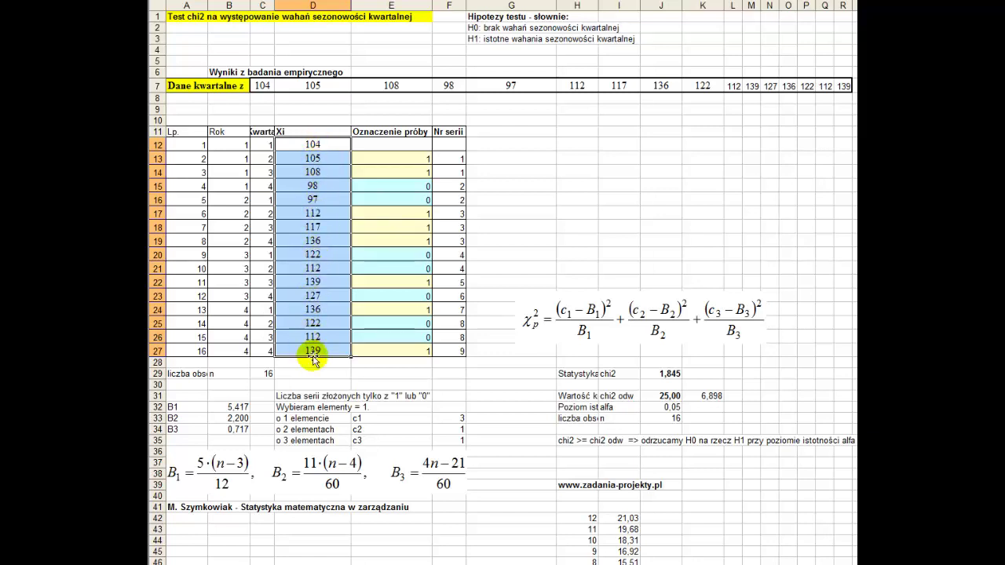
{"action": "left_click", "coordinate": [671, 375]}
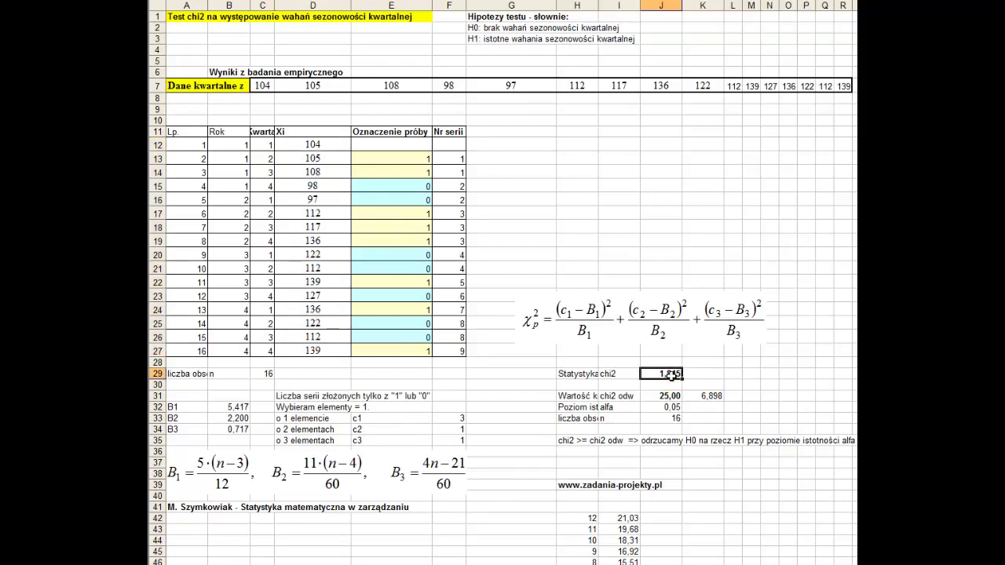
{"action": "left_click", "coordinate": [691, 396]}
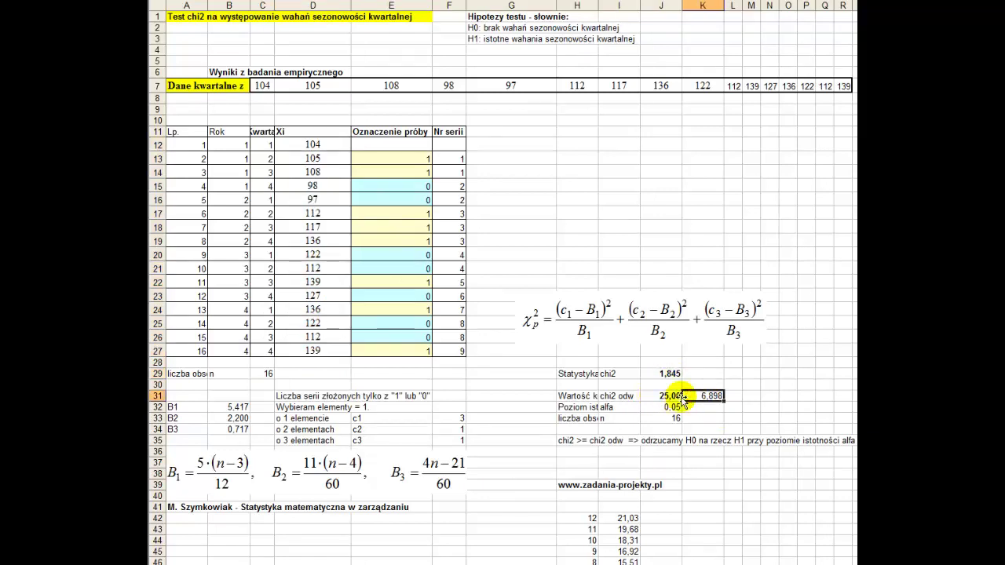
{"action": "left_click", "coordinate": [563, 442]}
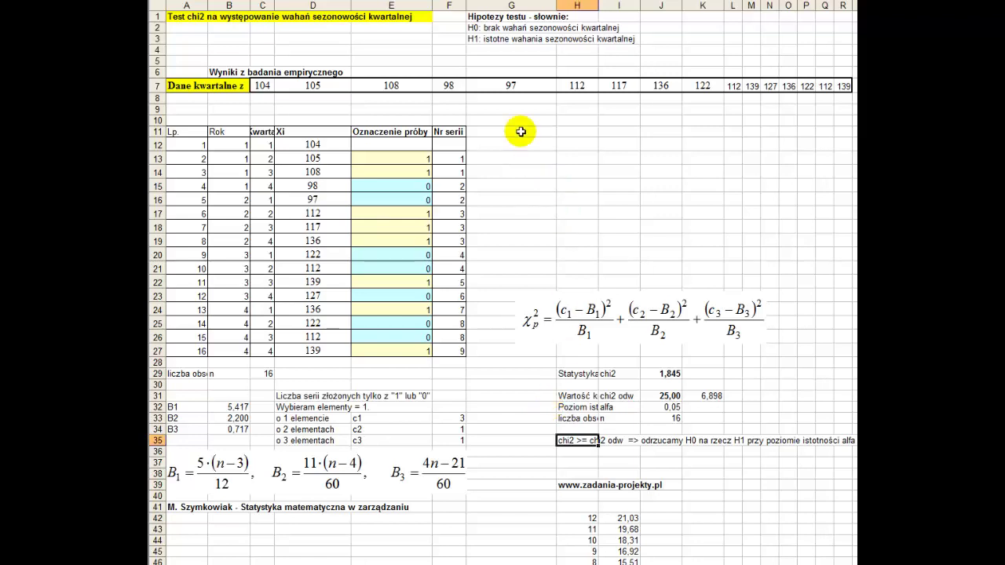
{"action": "left_click", "coordinate": [495, 39]}
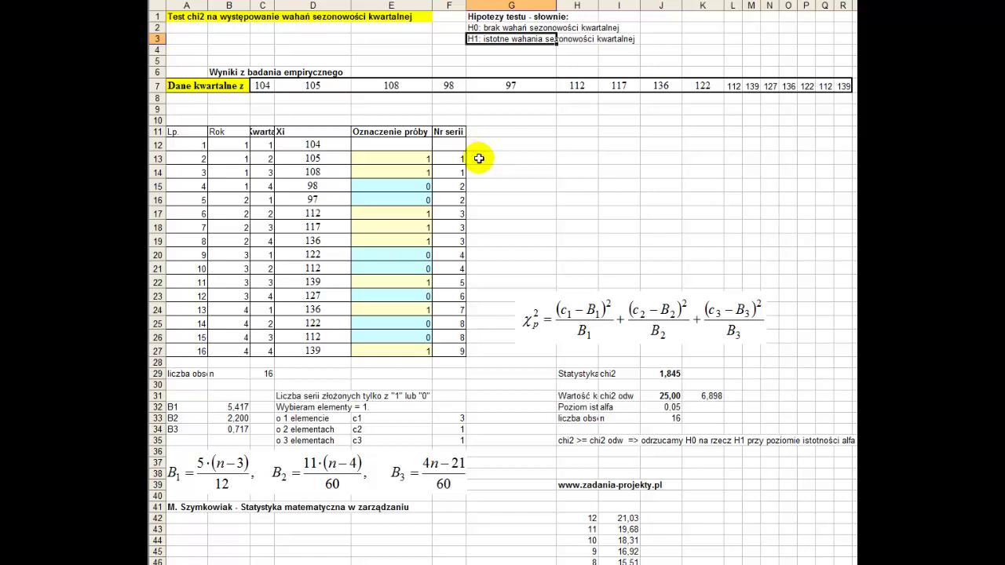